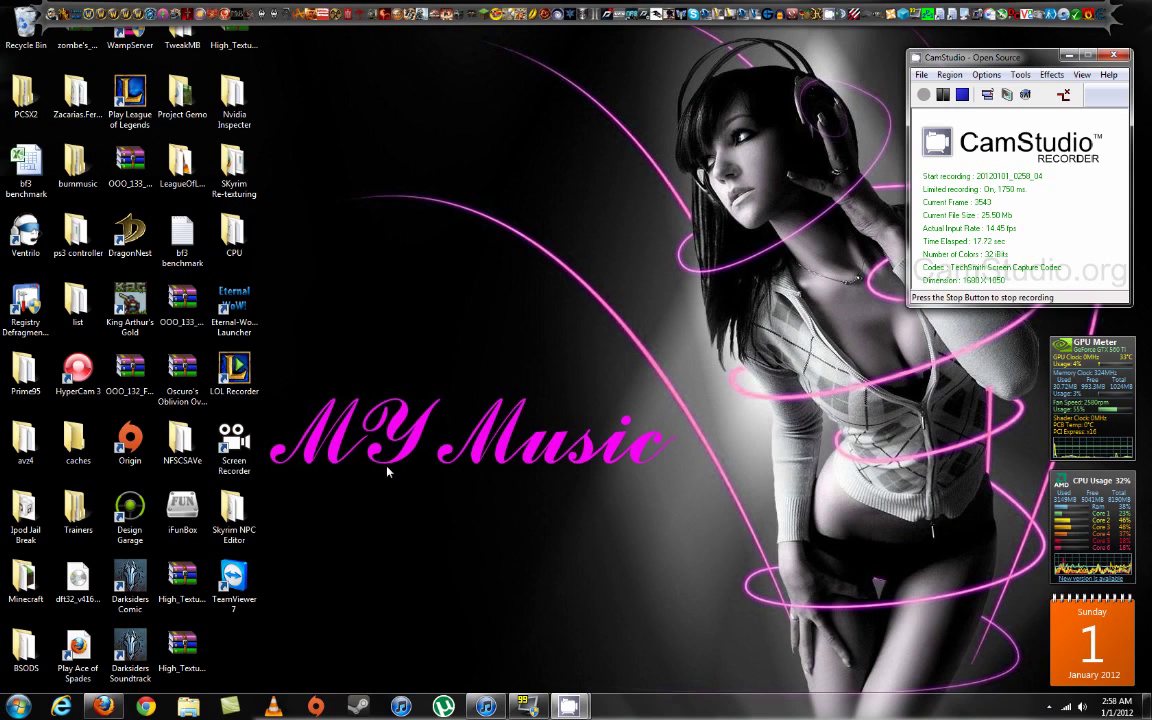
left_click(234, 510)
left_click(341, 491)
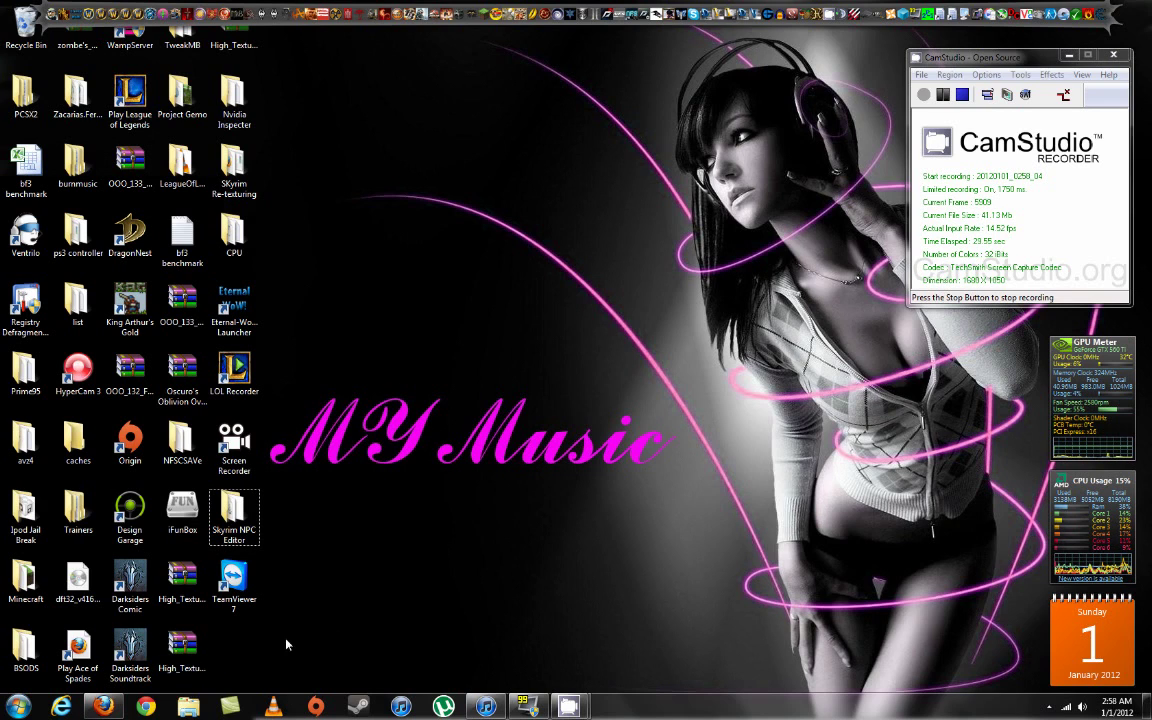
Switch to Firefox, open the Skyrim NPC Editor v 0_52 mod page on Skyrim Nexus and request its main file download
left_click(111, 707)
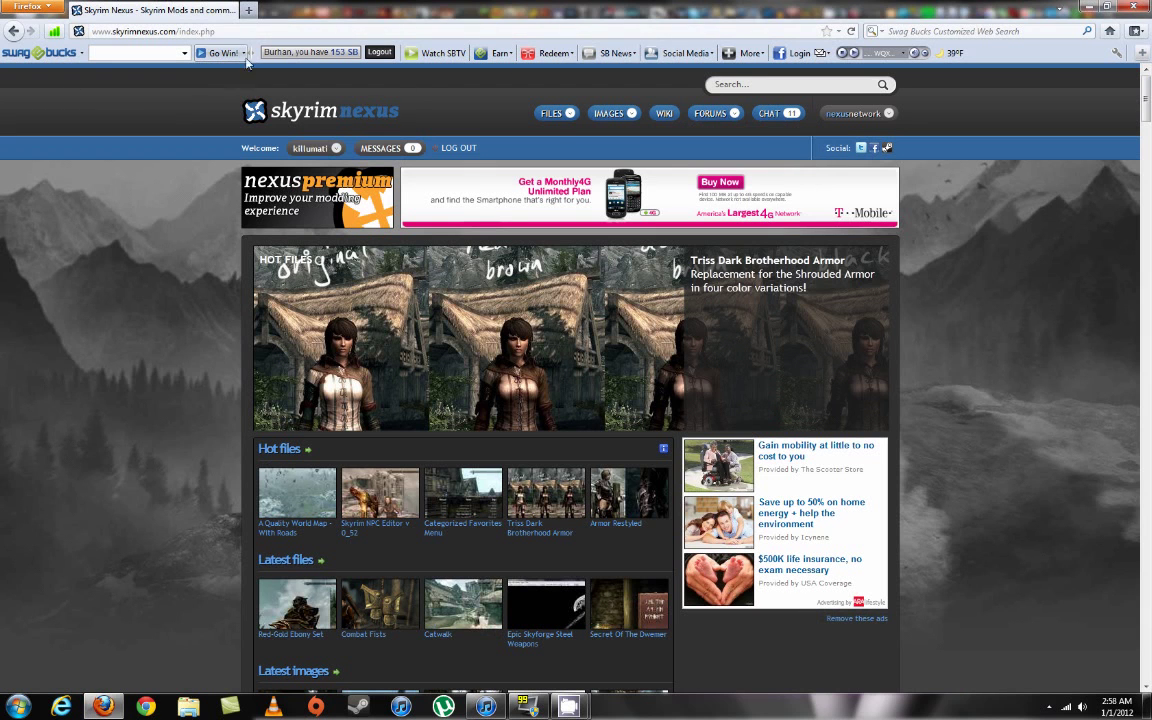
left_click(383, 511)
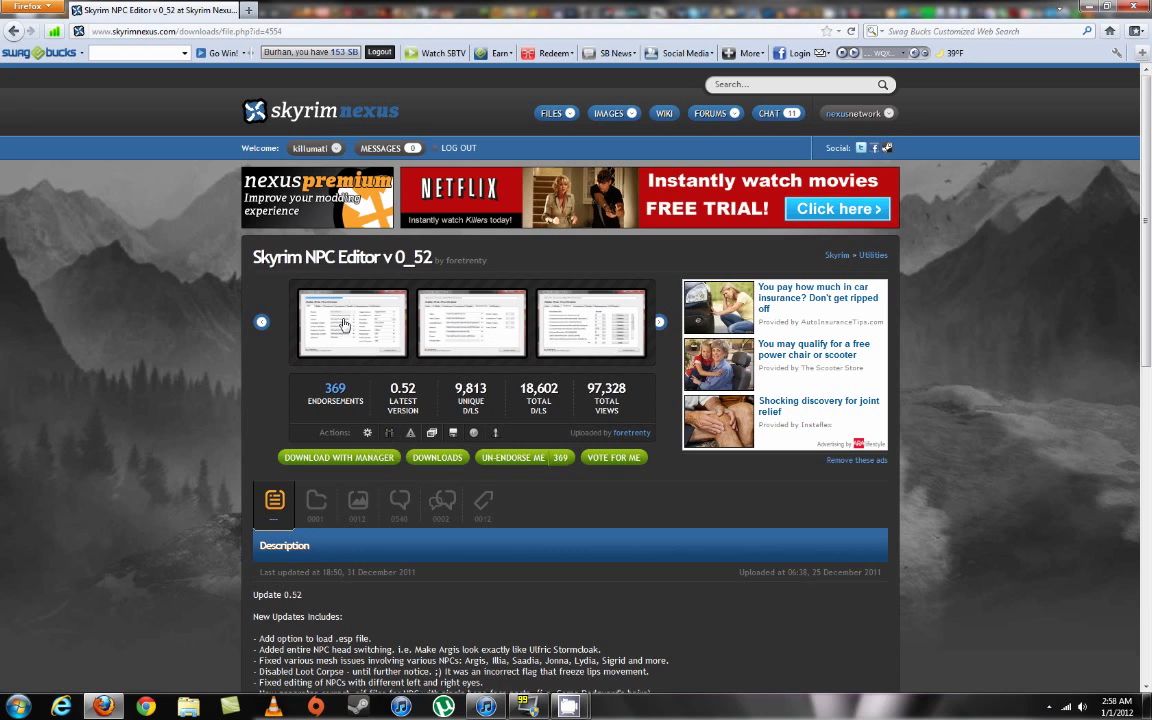
mouse_move(344, 323)
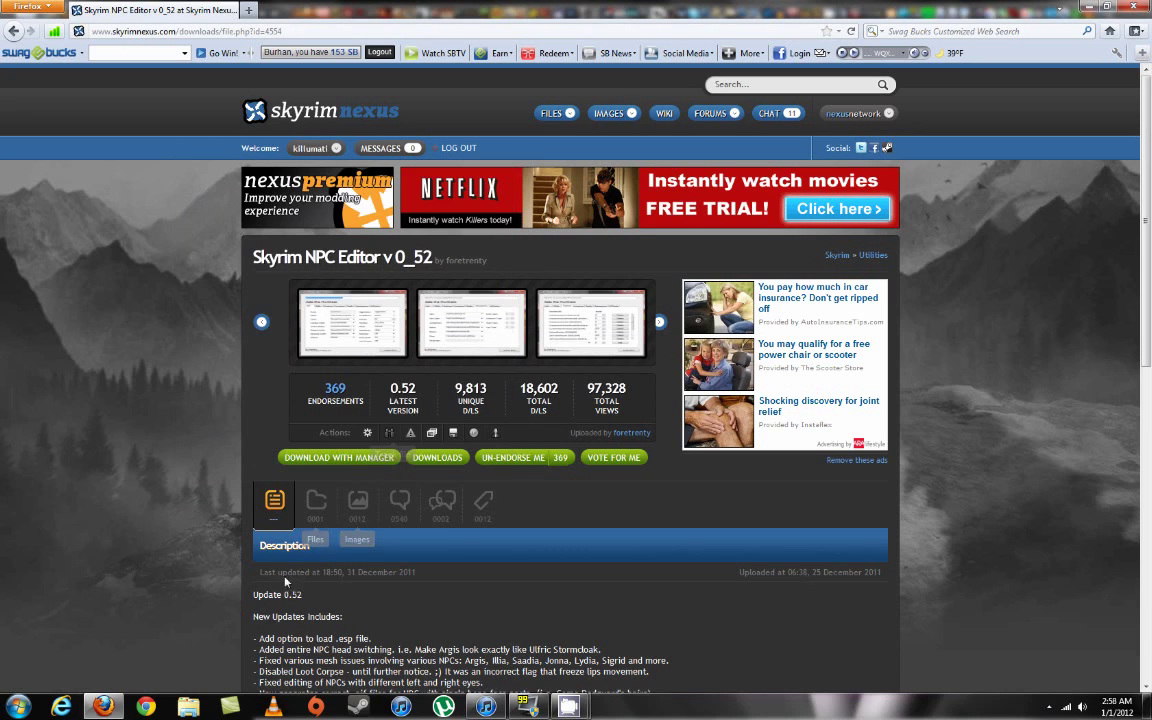
left_click(319, 519)
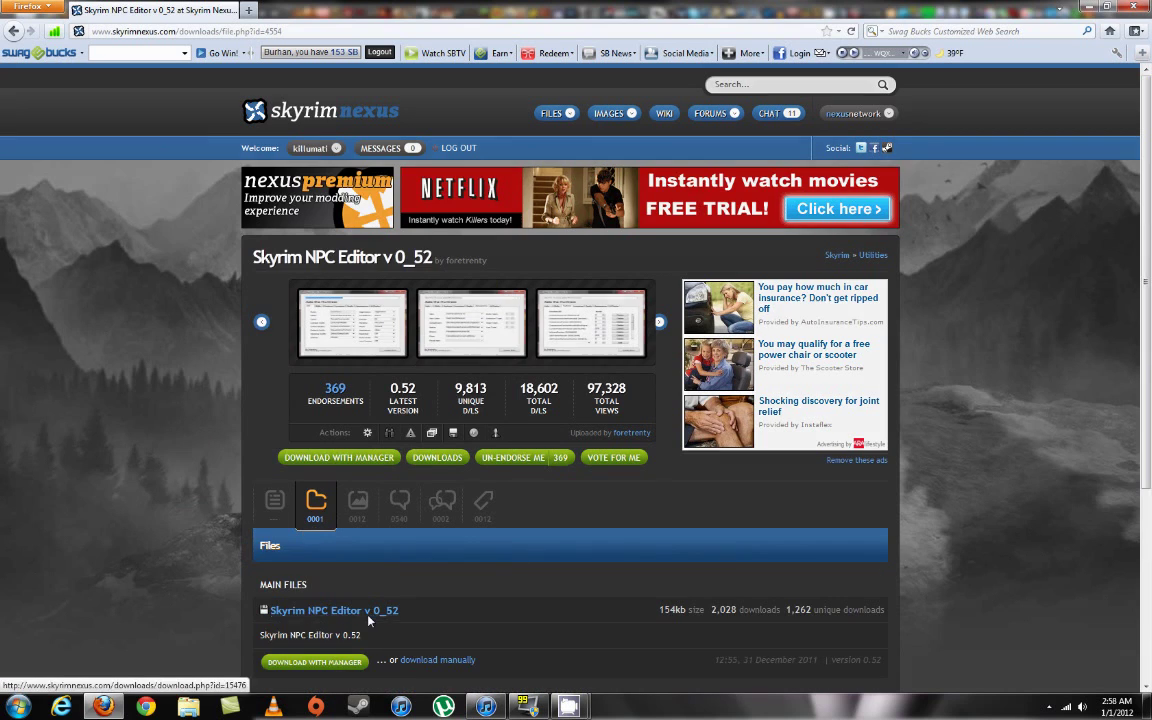
left_click(368, 614)
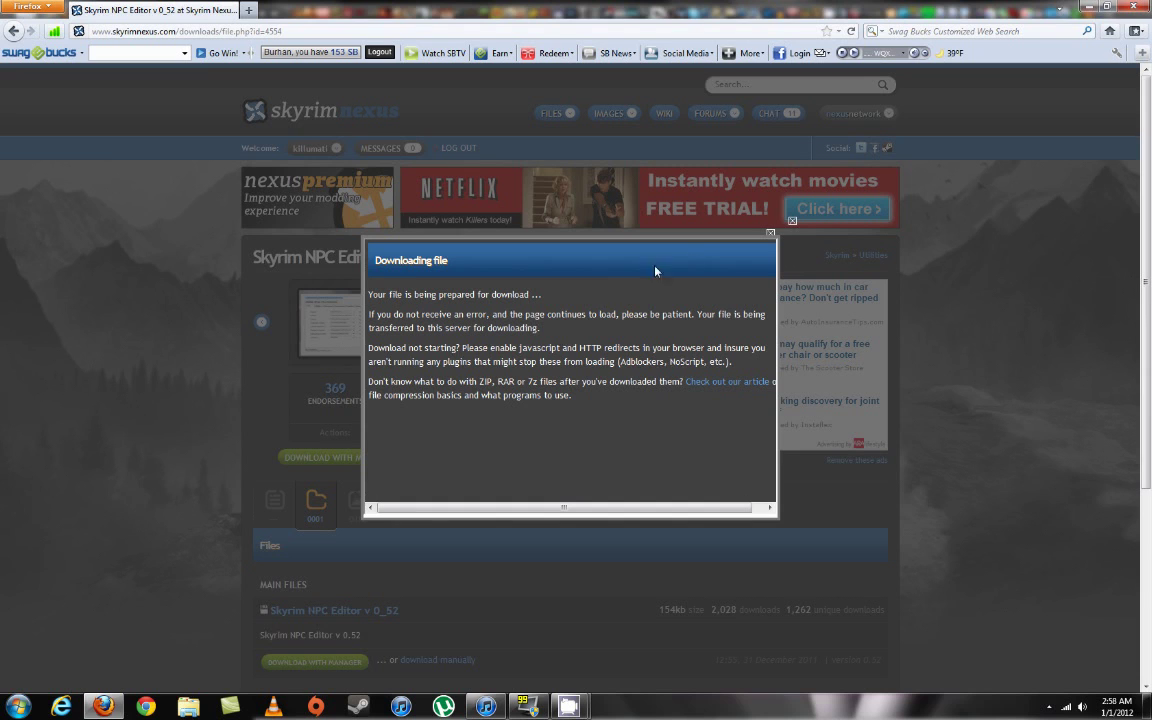
left_click(792, 222)
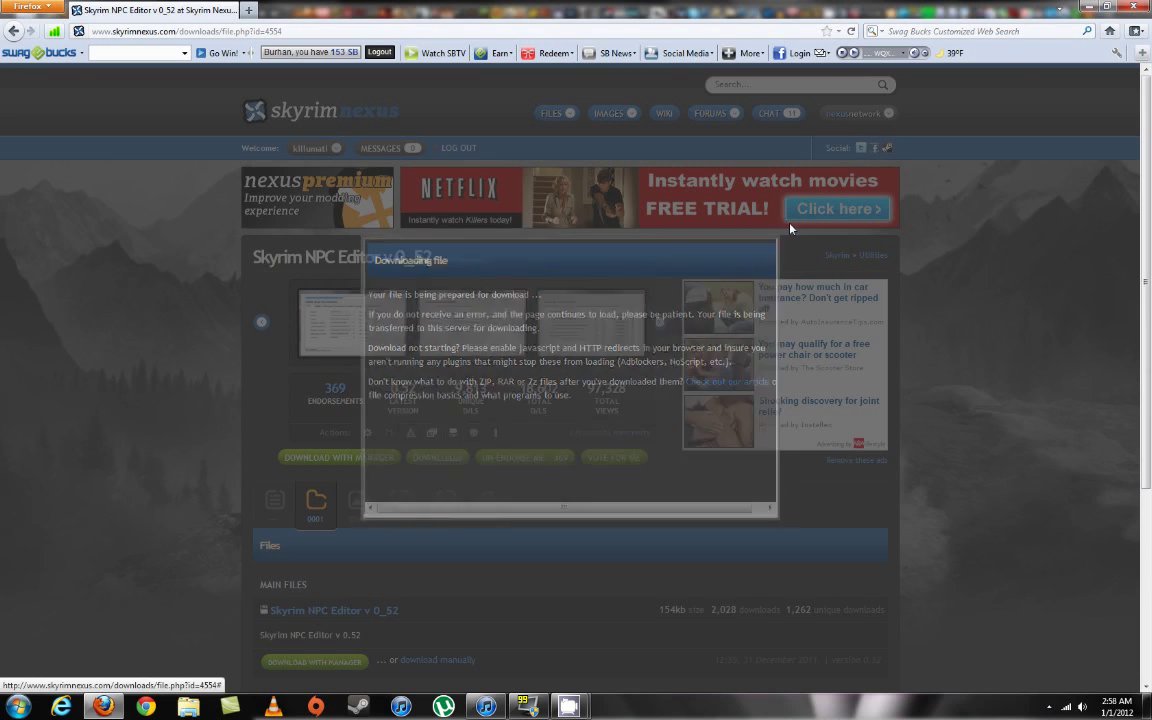
Launch Skyrim NPC Editor from its desktop folder and load AelaTheHuntress.esp
left_click(1092, 5)
double_click(254, 513)
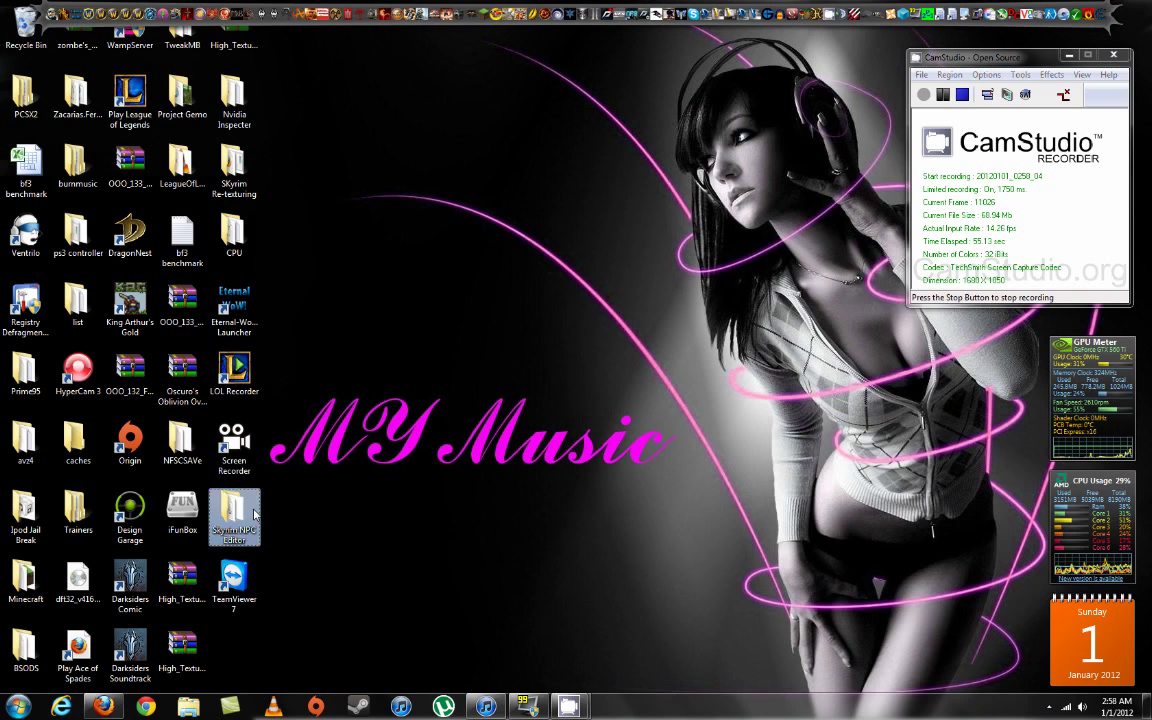
left_click_drag(703, 328, 369, 91)
double_click(545, 207)
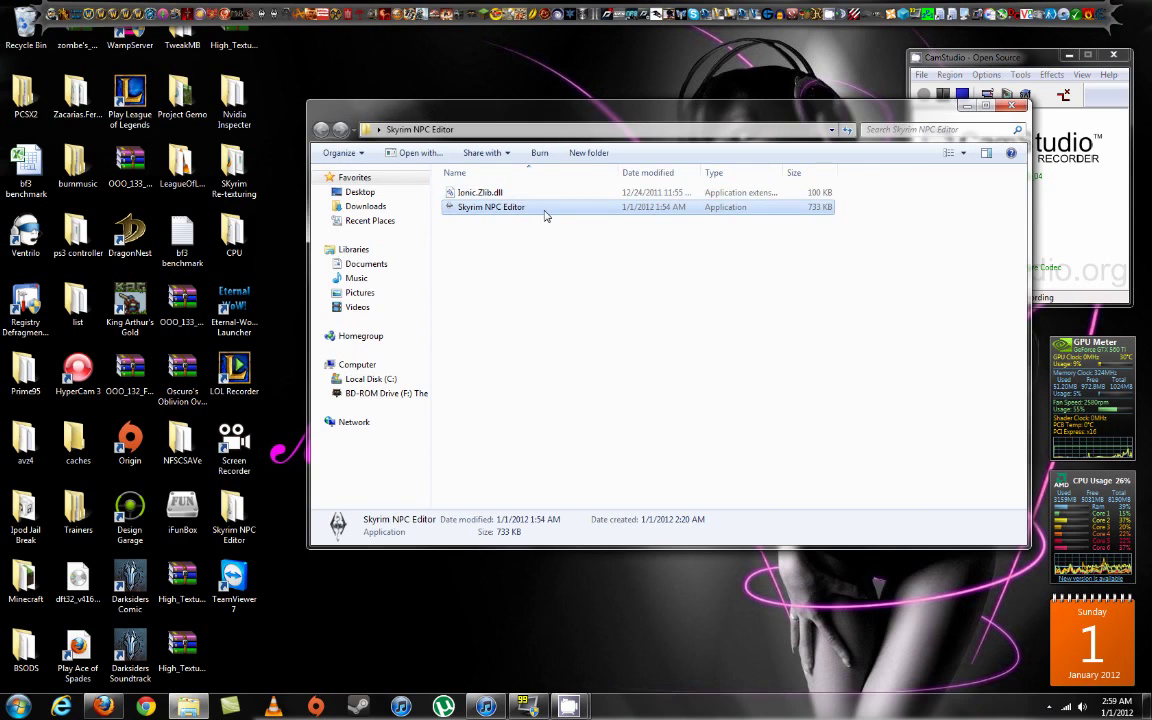
left_click(1013, 105)
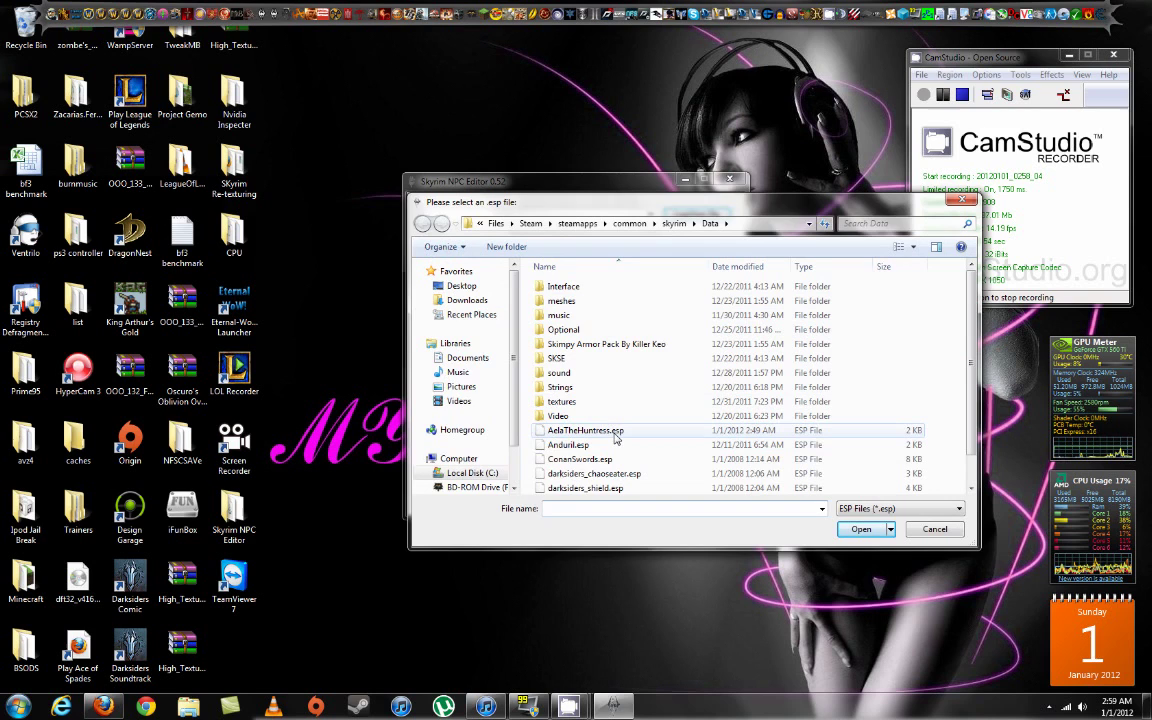
double_click(562, 432)
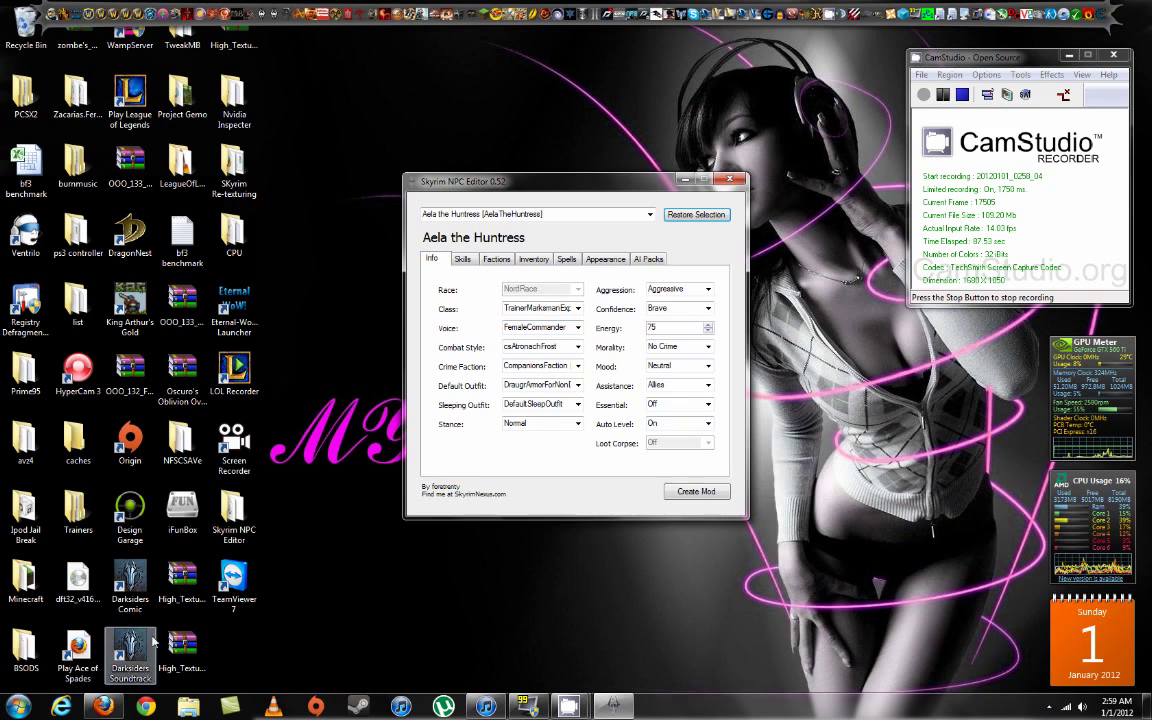
Switch to Firefox and show the mod description of Skyrim NPC Editor
left_click(104, 706)
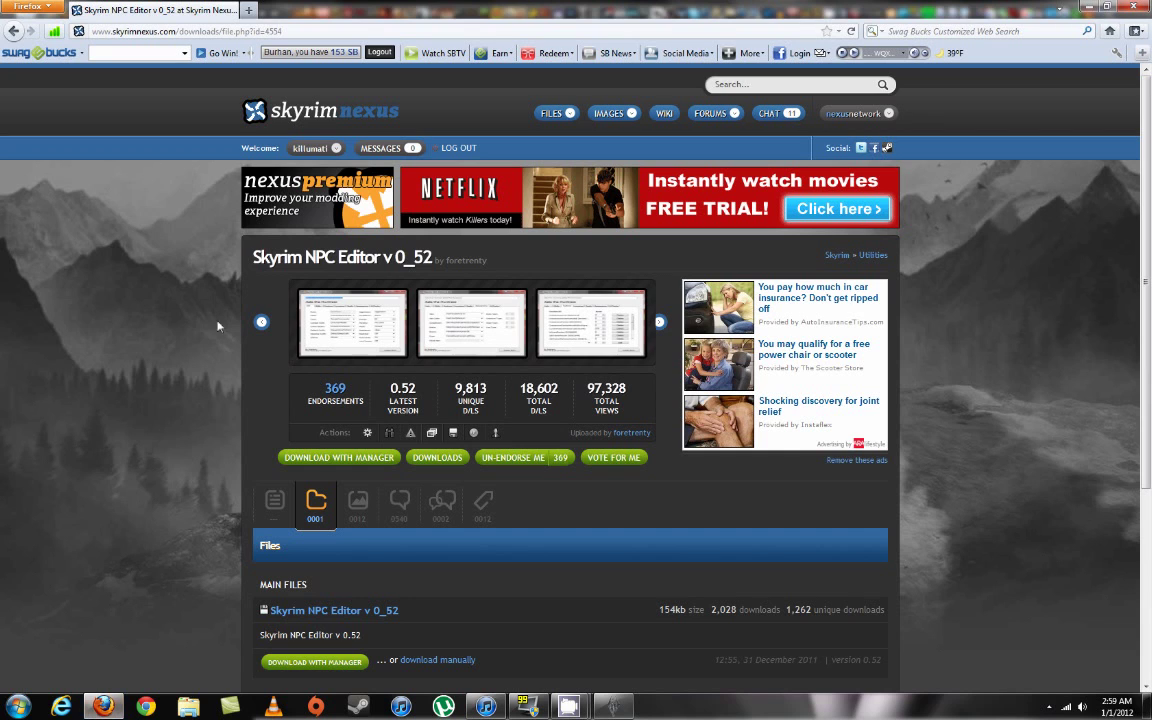
left_click(276, 502)
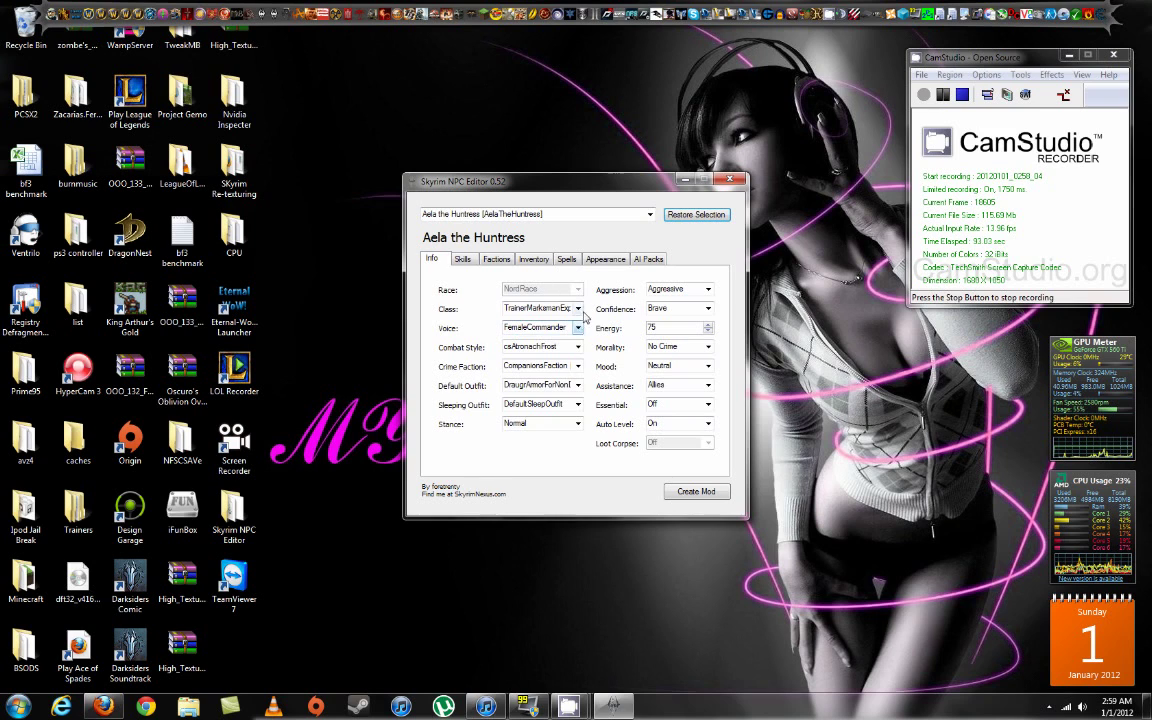
In Skyrim NPC Editor, examine the class and voice options available for Aela the Huntress
left_click(578, 308)
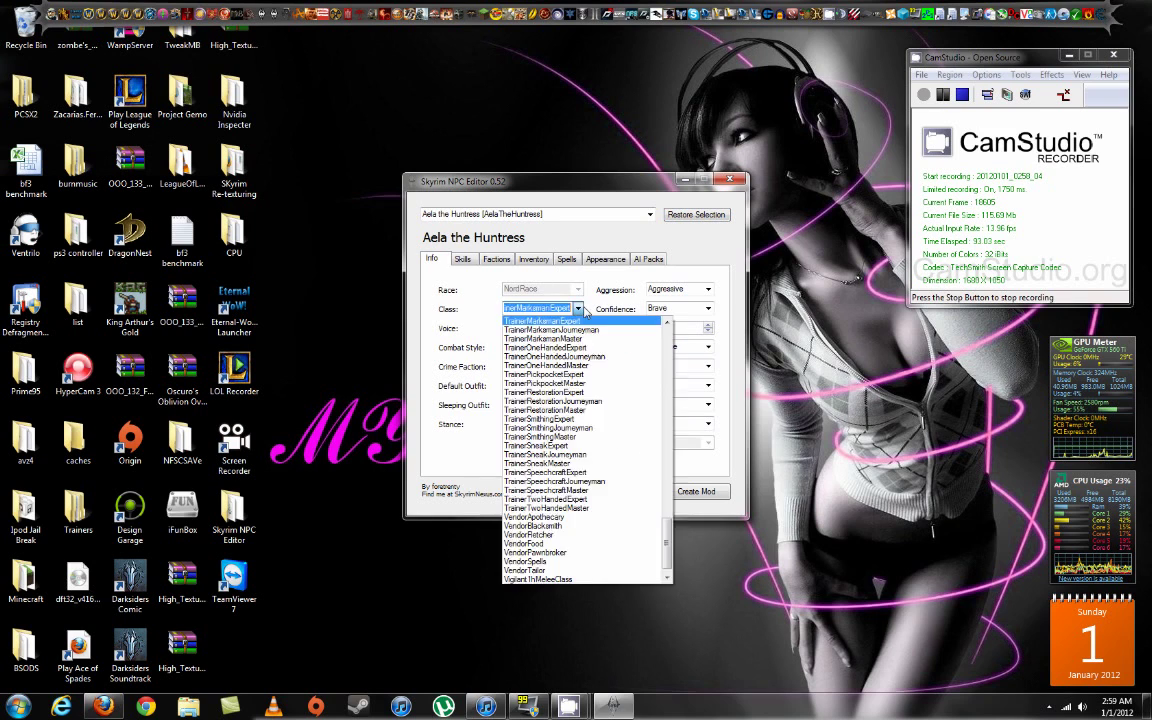
left_click(578, 308)
left_click(581, 309)
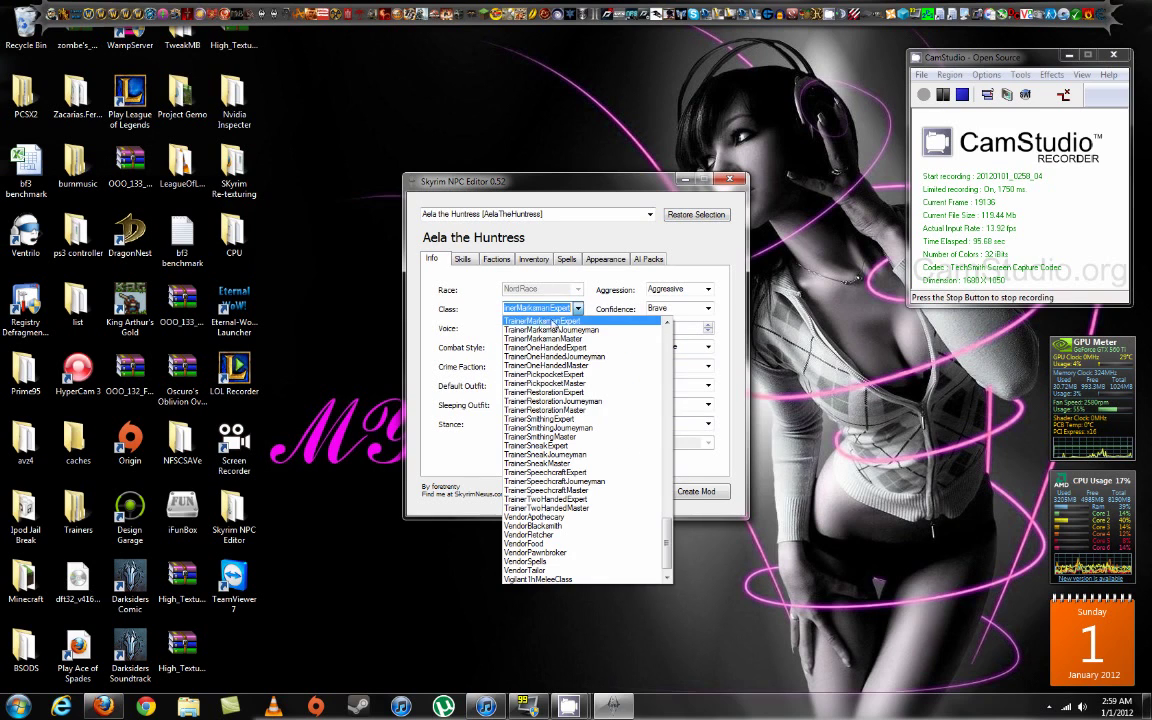
left_click(581, 320)
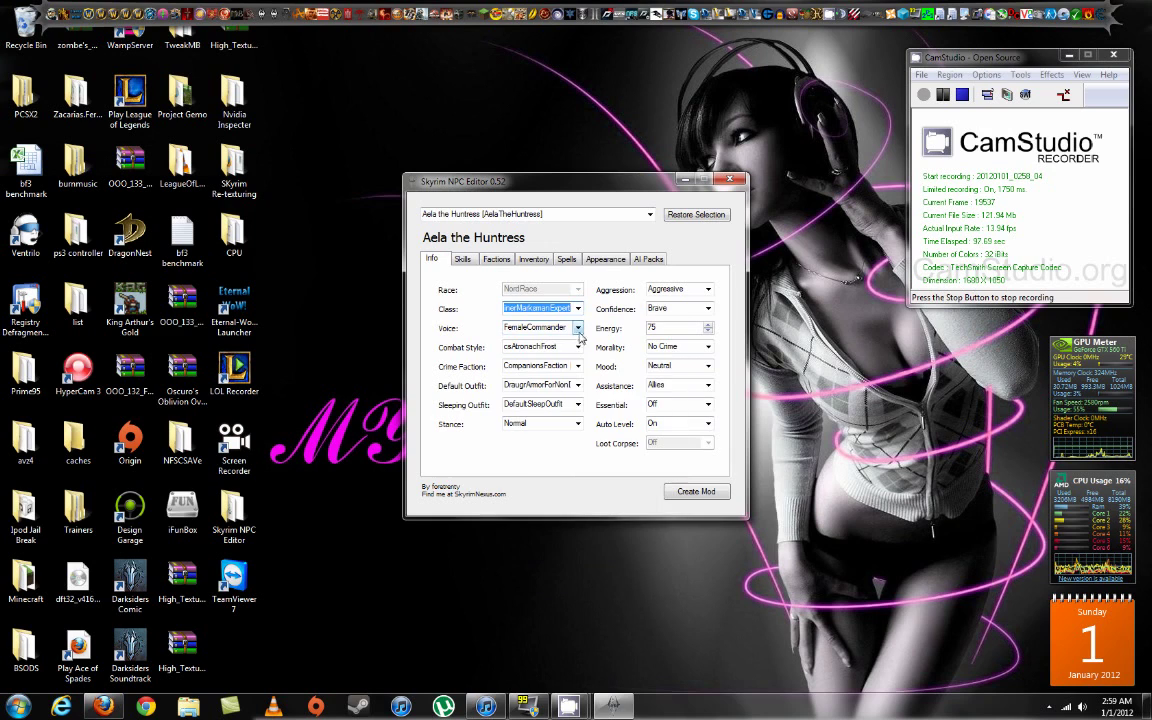
left_click(577, 330)
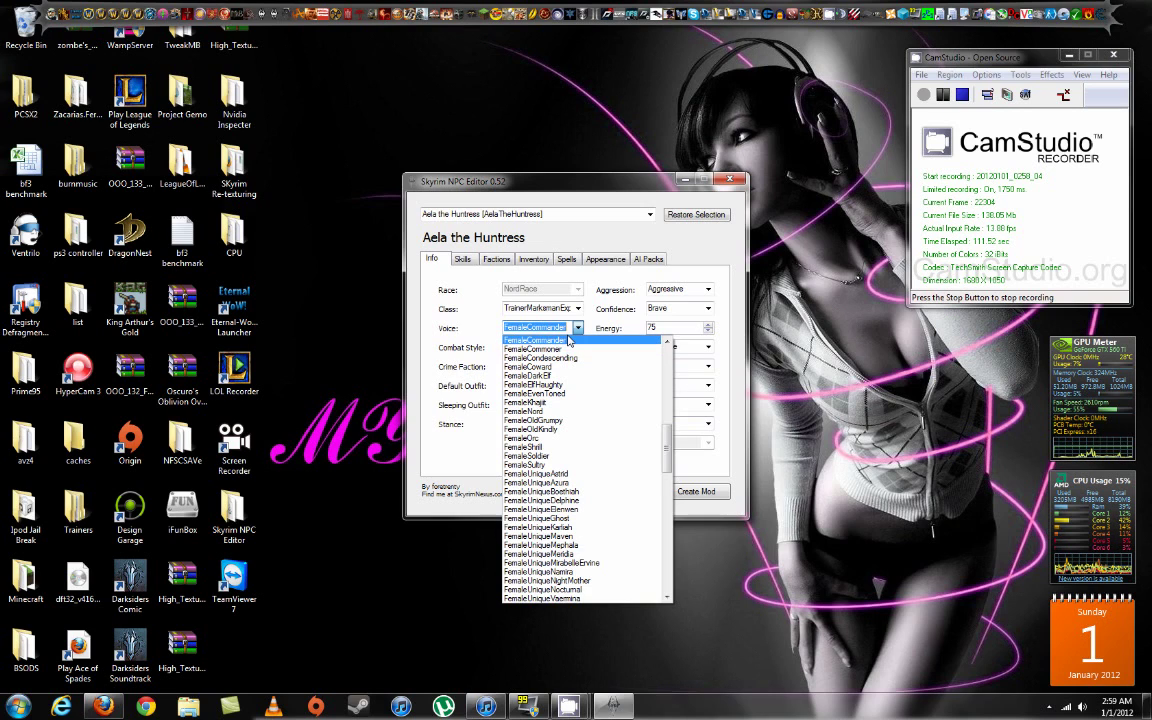
left_click(578, 330)
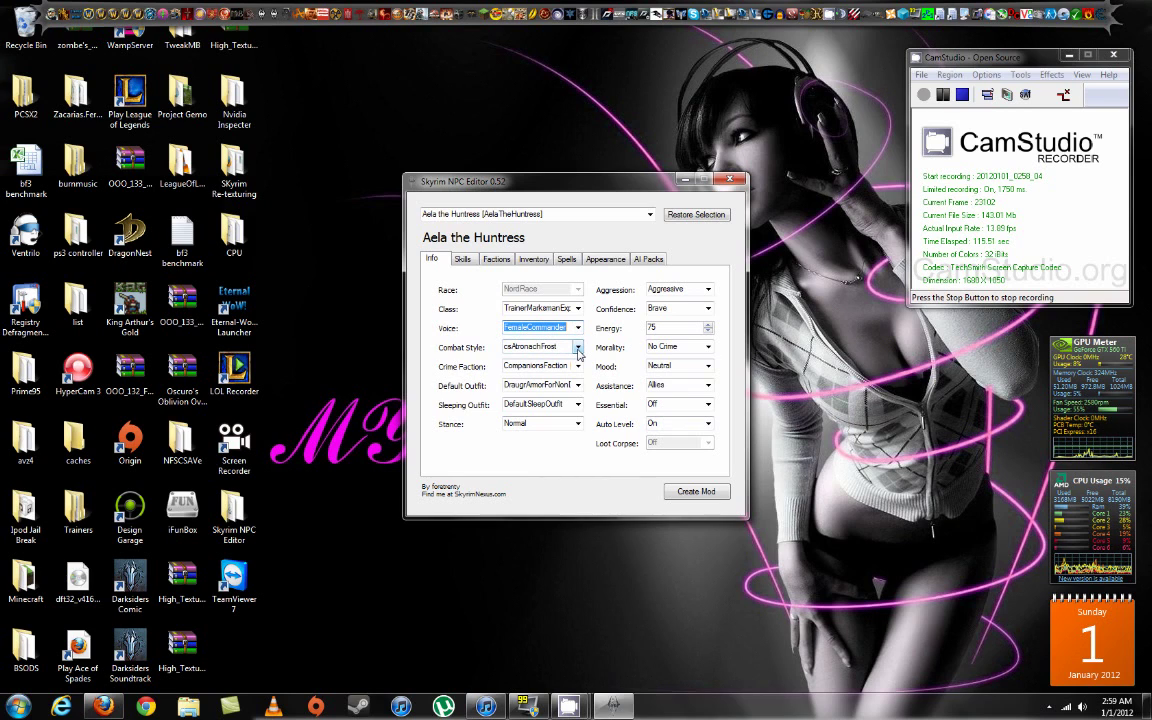
Examine the combat style and crime faction options available for Aela the Huntress
left_click(578, 349)
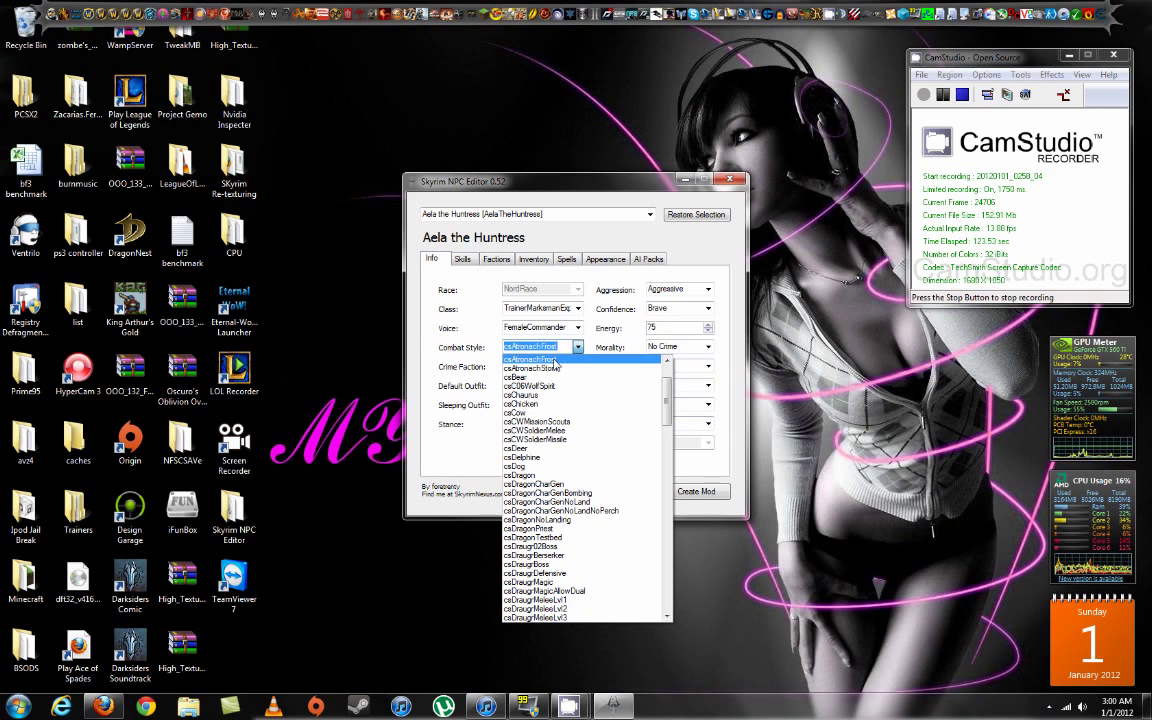
left_click_drag(667, 404, 668, 410)
scroll(668, 410, "down", 7)
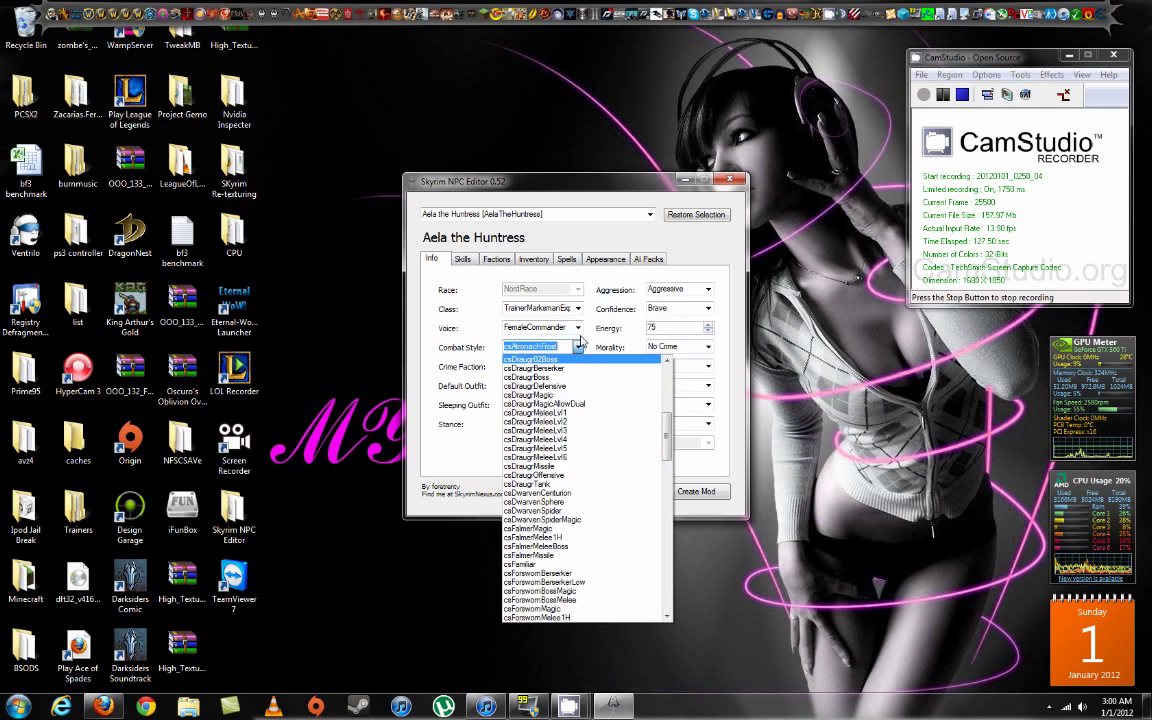
left_click(578, 346)
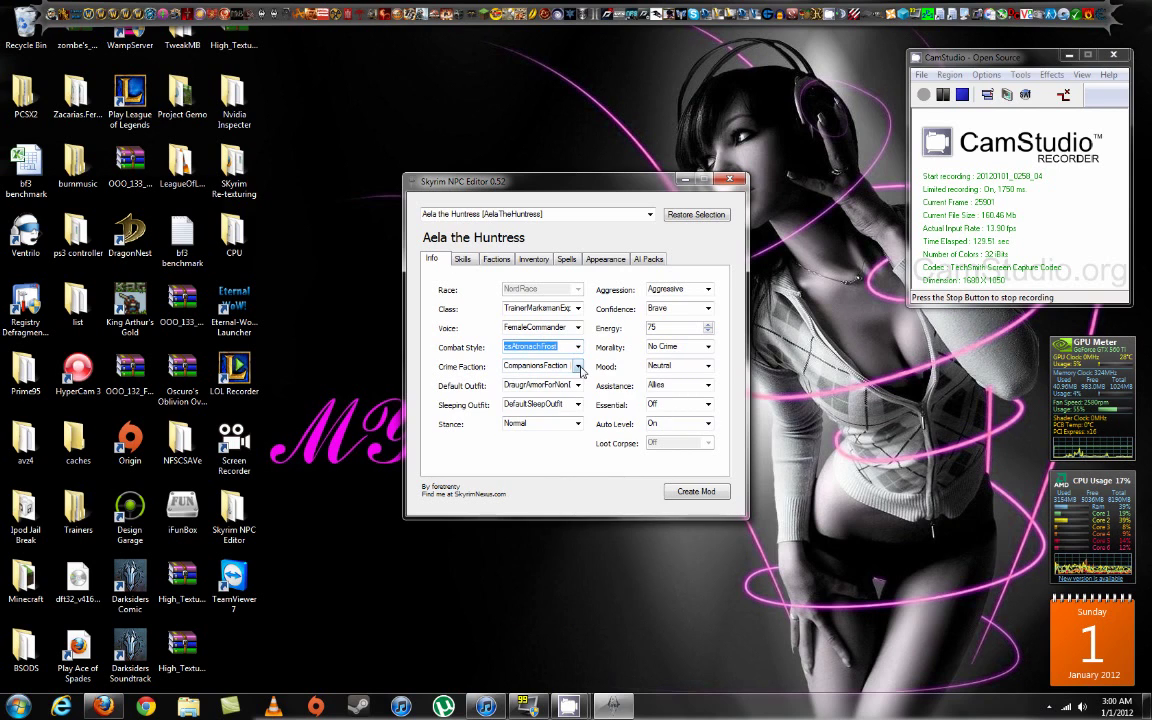
left_click(577, 367)
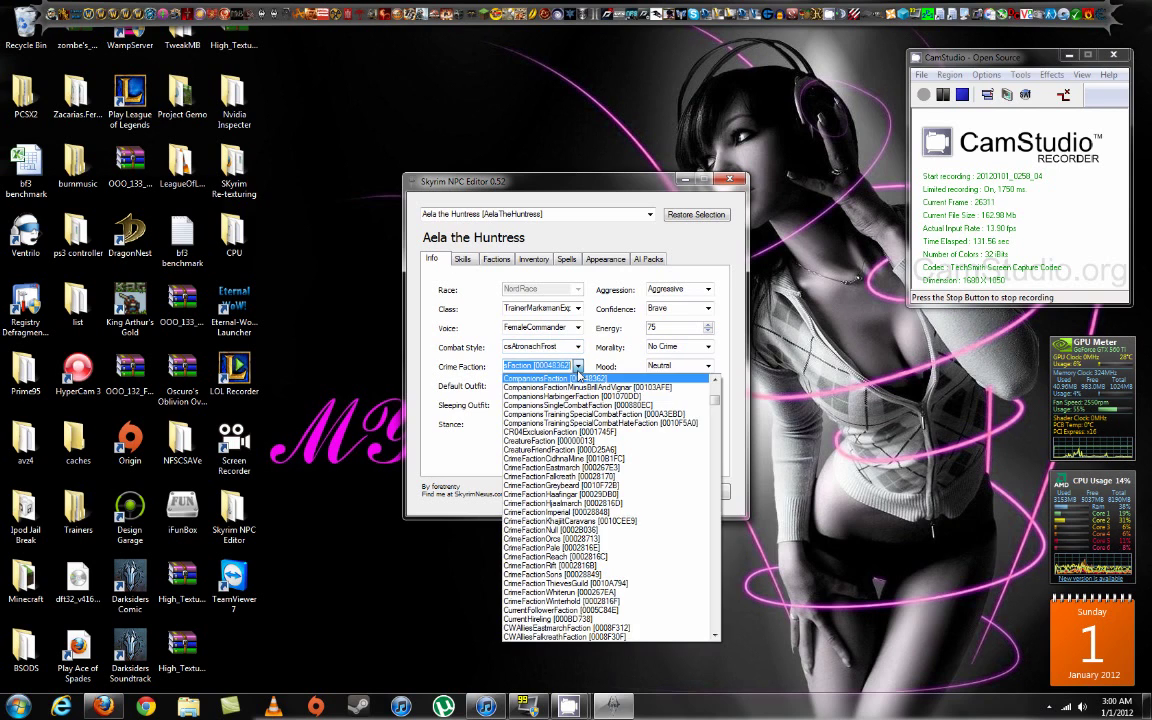
left_click(578, 374)
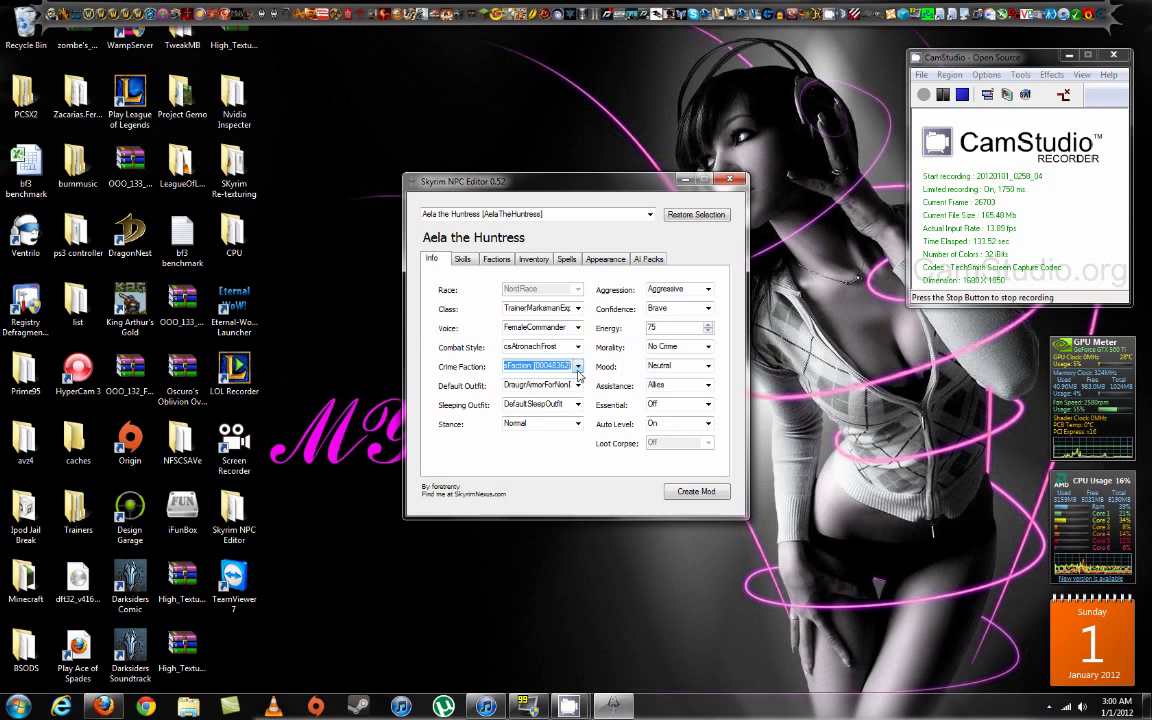
left_click(578, 372)
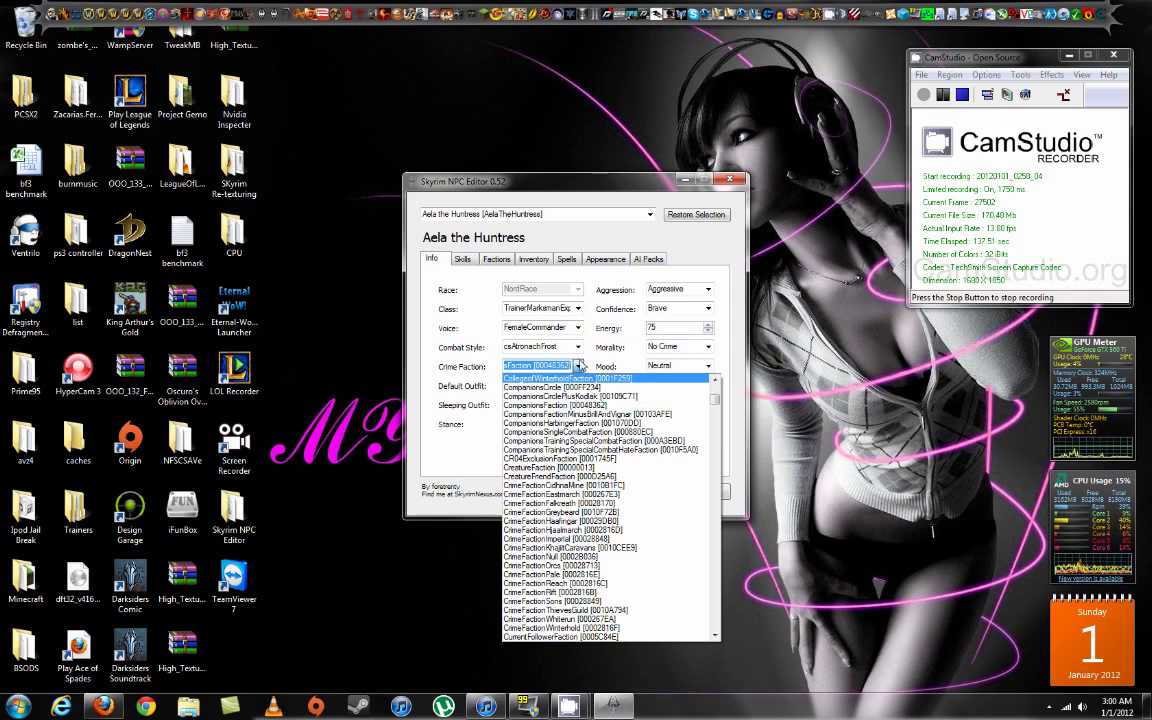
left_click(578, 367)
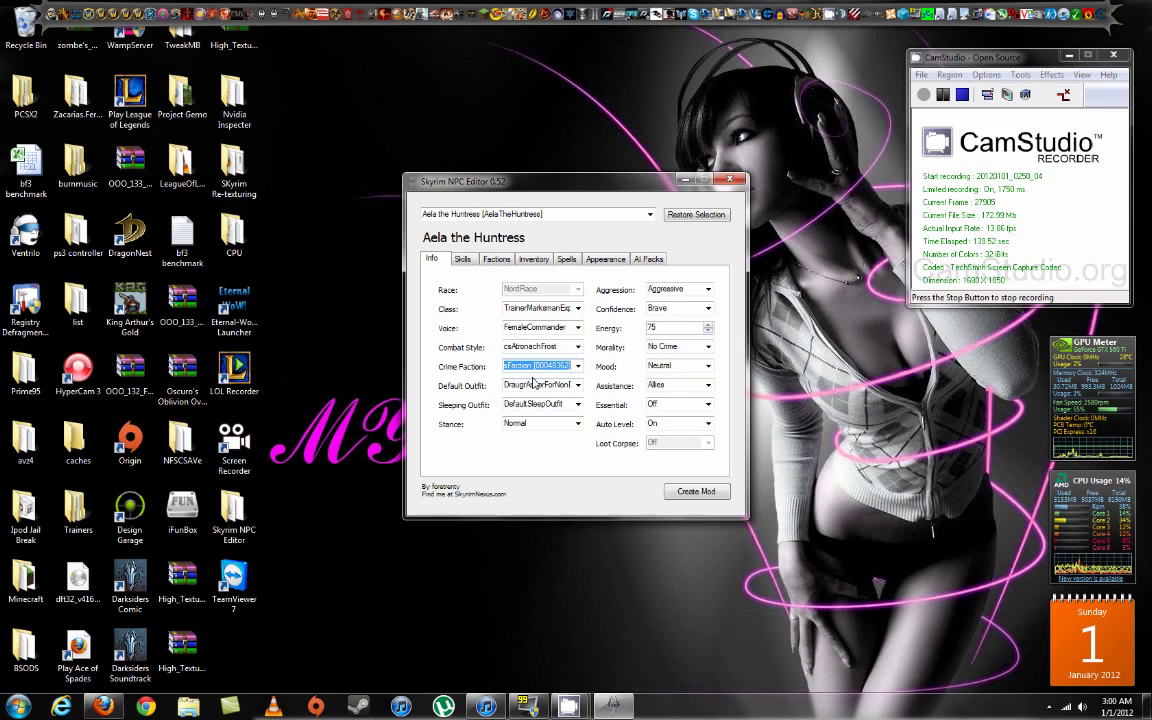
Check the default outfit and sleeping outfit settings of Aela the Huntress
double_click(527, 384)
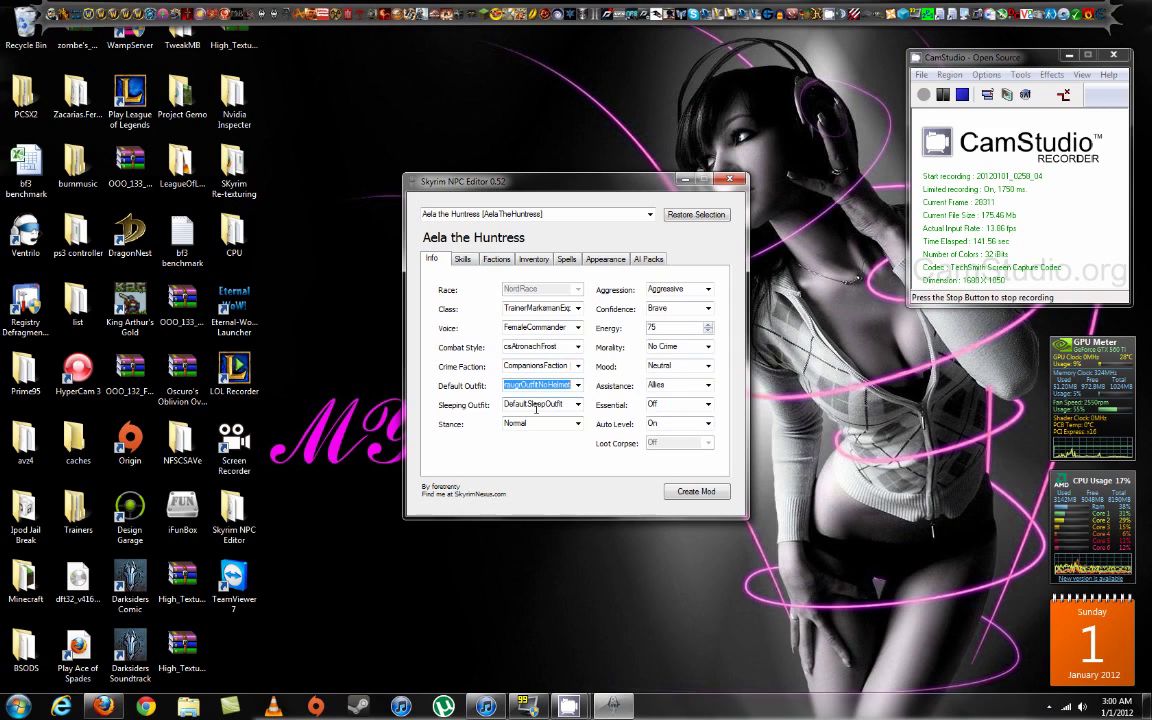
scroll(536, 406, "down", 1)
left_click(536, 405)
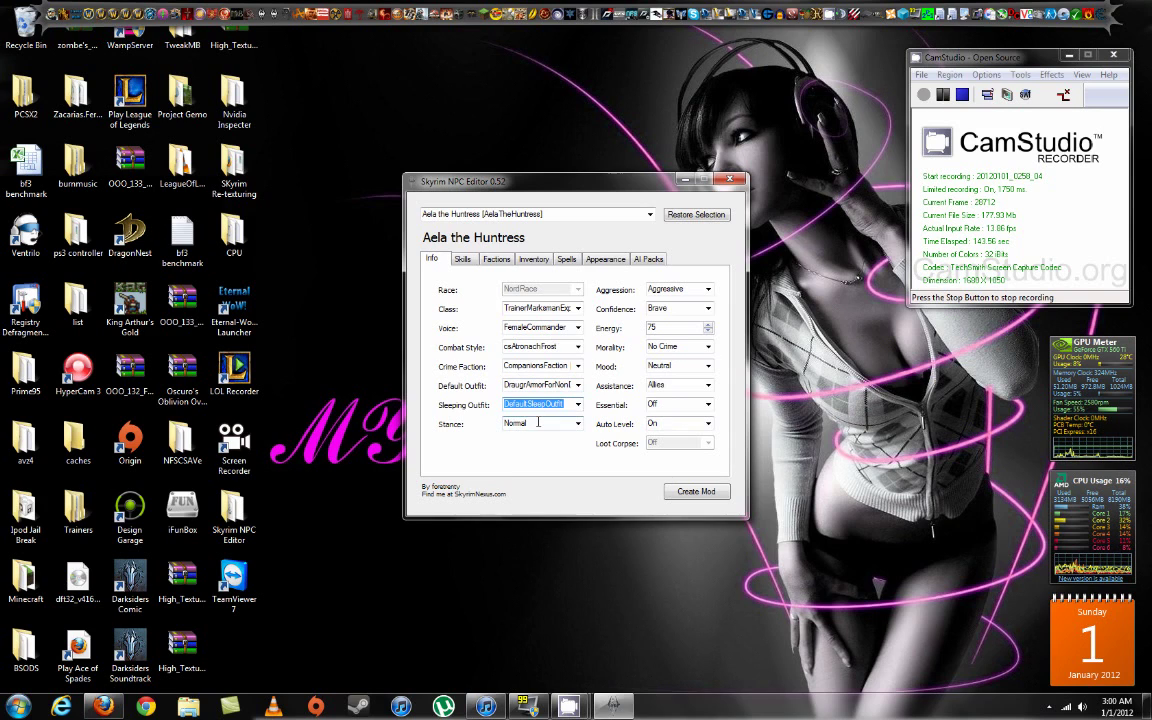
Try the Warrior stance for Aela the Huntress and set the stance back to Normal
left_click(572, 424)
left_click(577, 425)
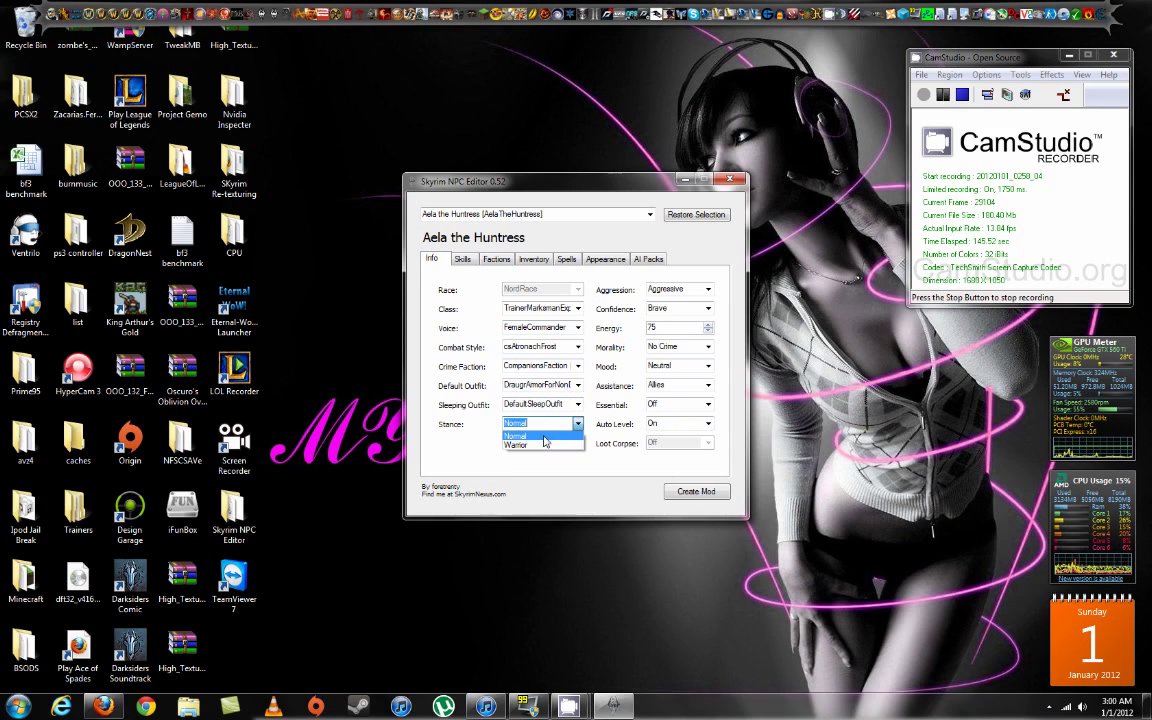
left_click(530, 446)
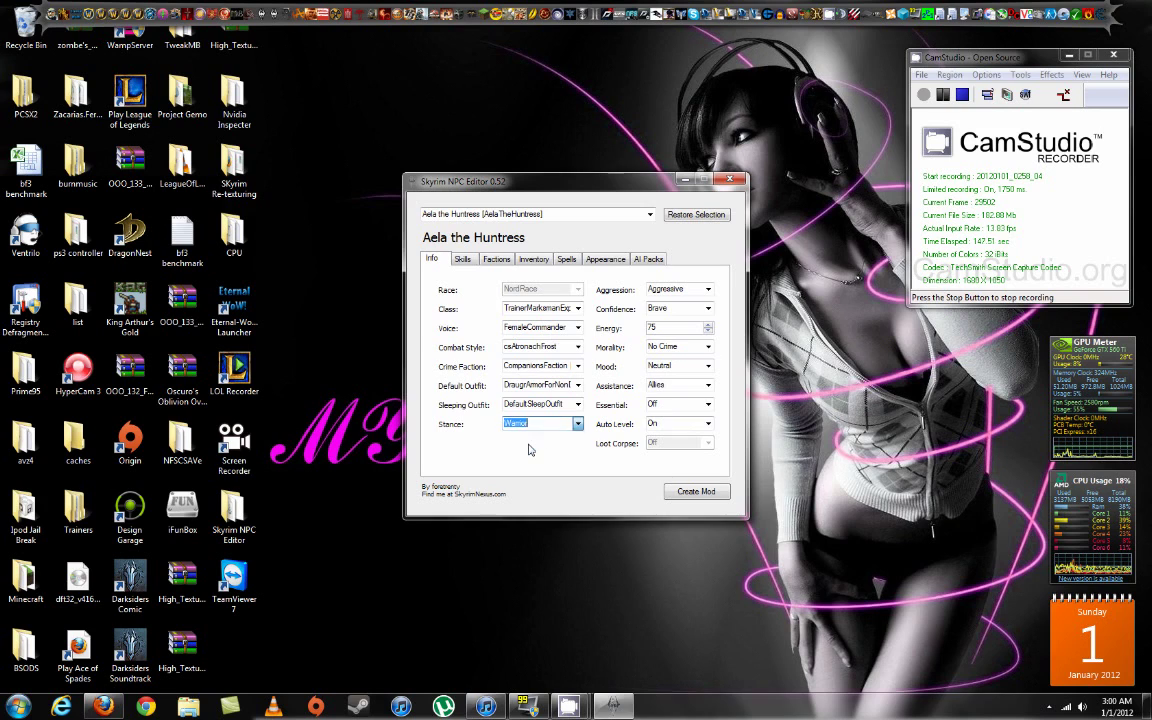
left_click(579, 426)
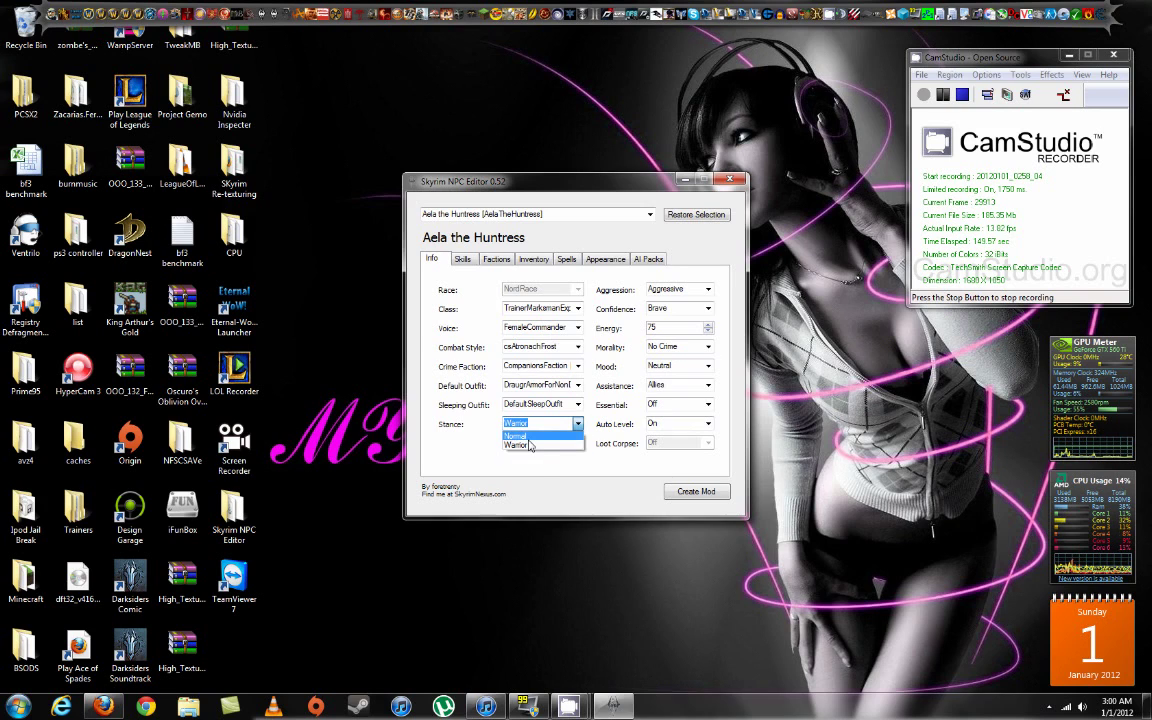
left_click(530, 436)
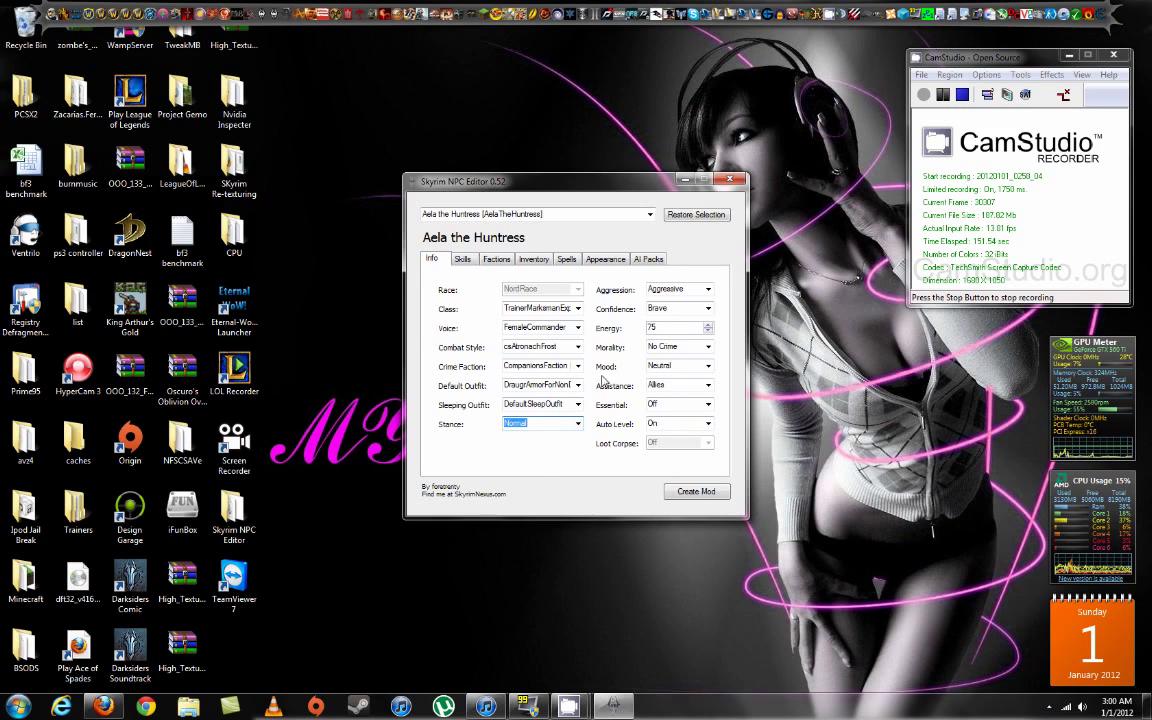
Choose Aggressive as Aela the Huntress's aggression and Brave as her confidence
left_click(708, 290)
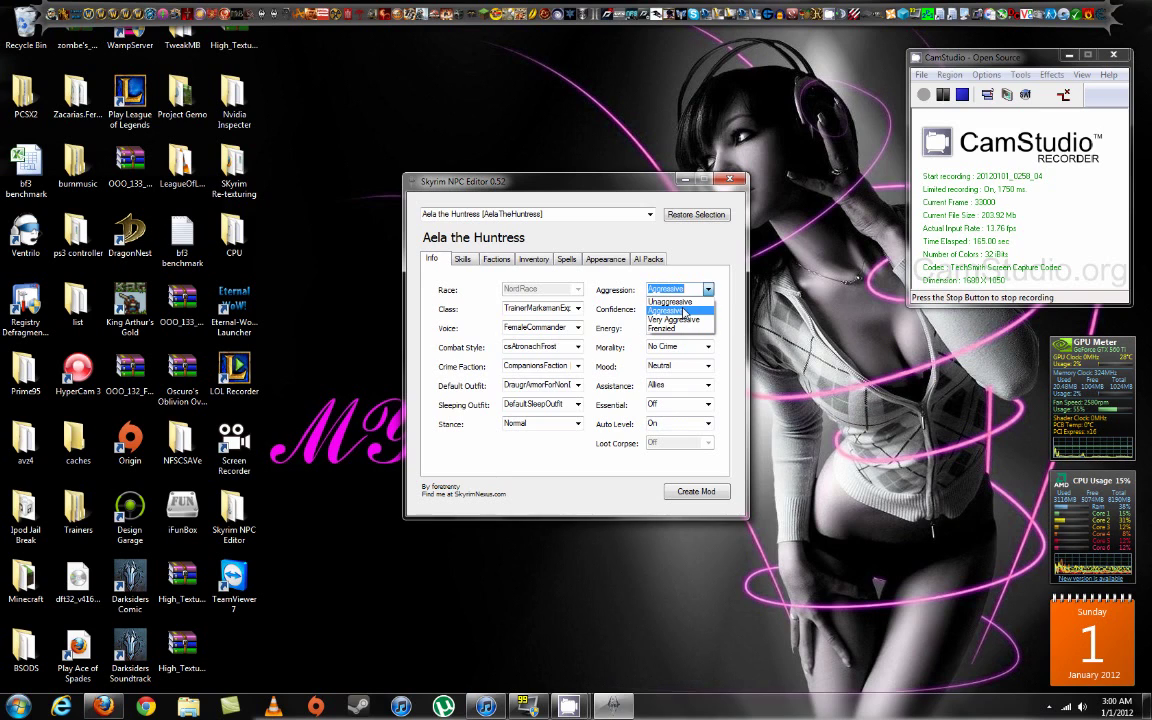
left_click(684, 312)
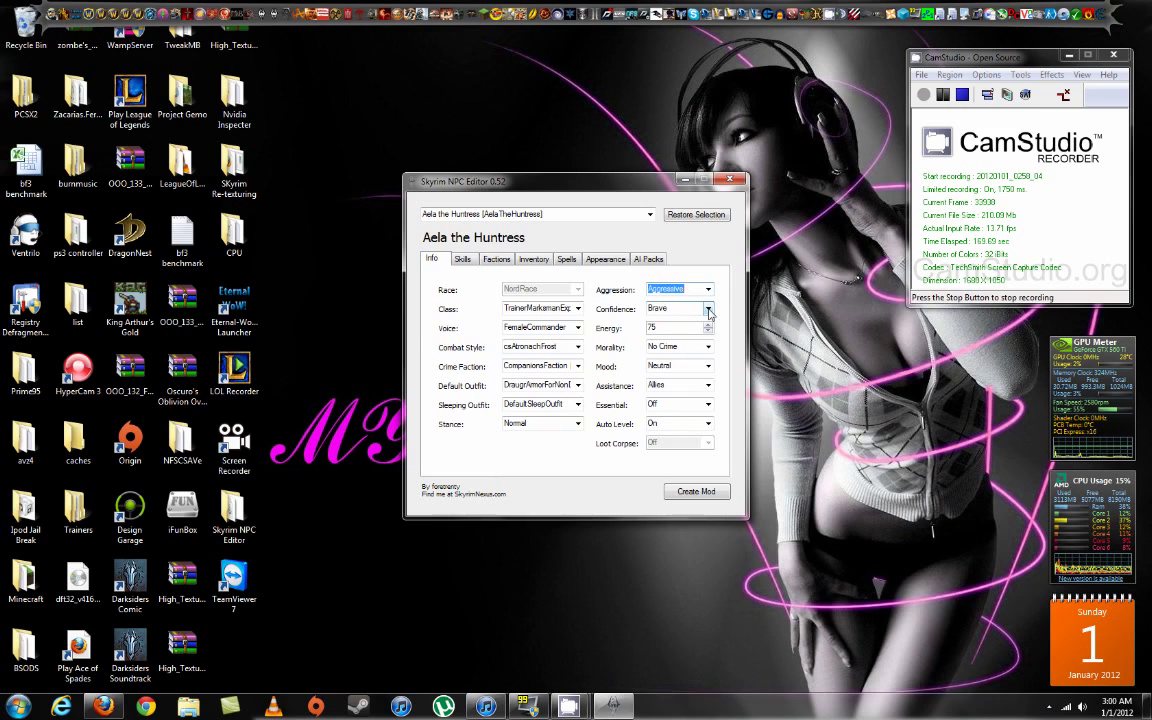
left_click(708, 312)
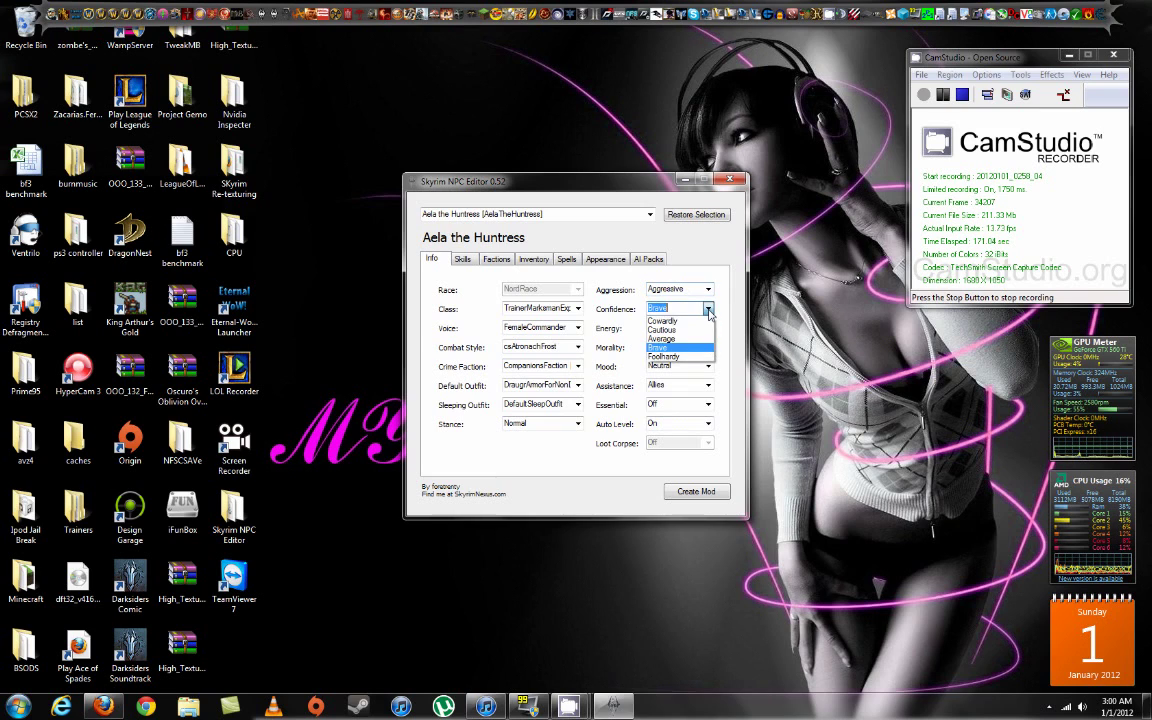
left_click(673, 347)
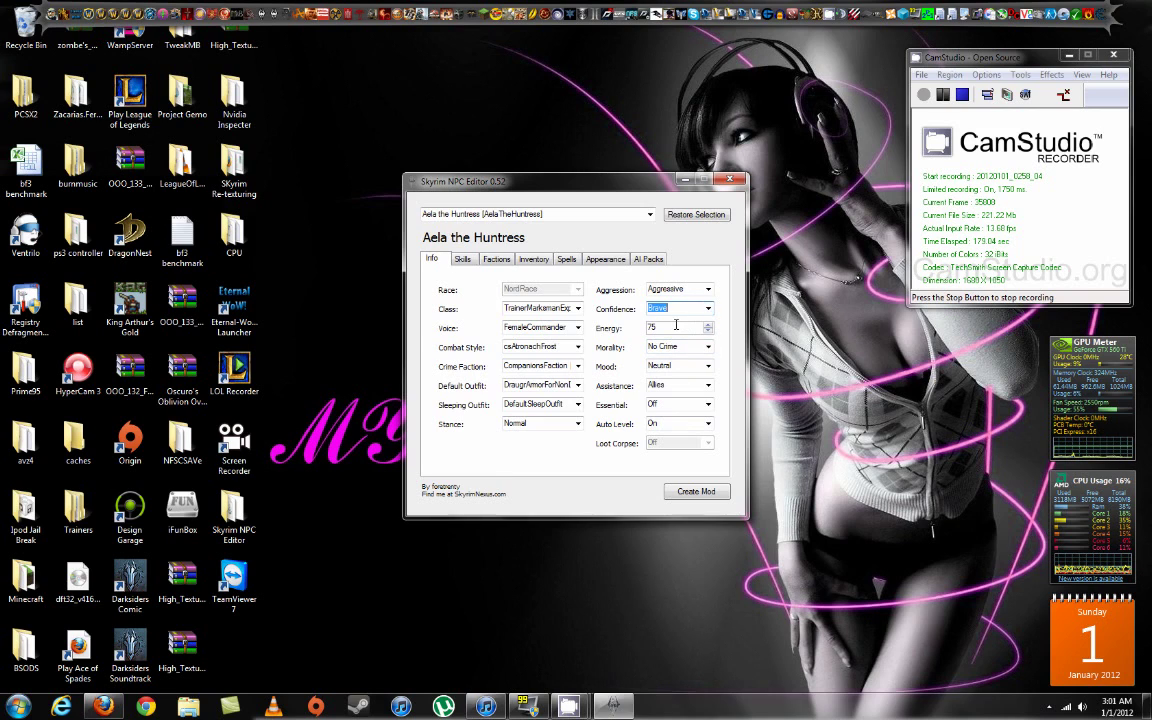
Check the morality options for Aela the Huntress and set her mood to Happy
left_click(708, 347)
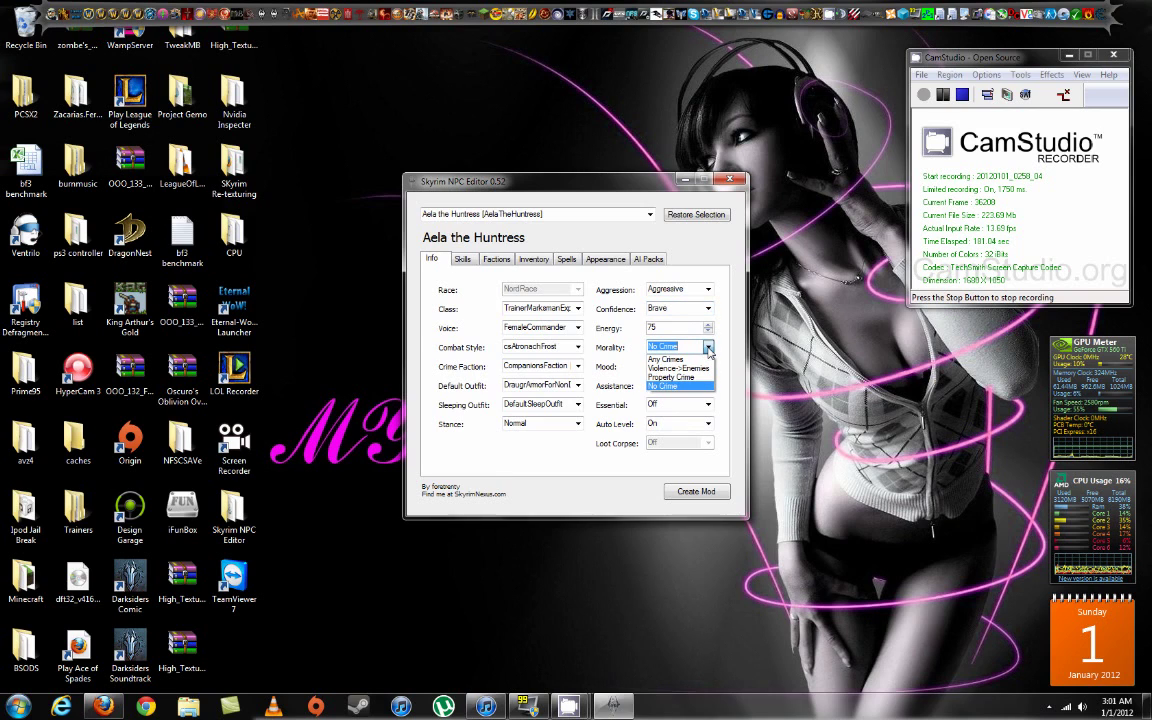
left_click(708, 348)
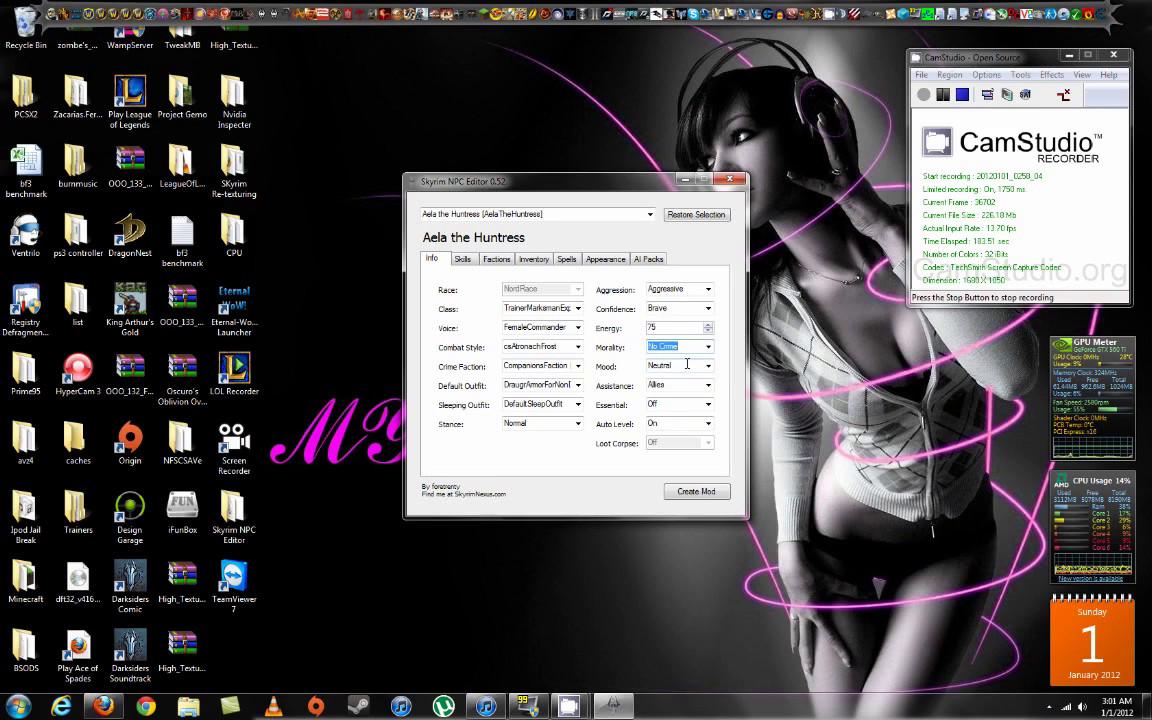
left_click(708, 369)
left_click(708, 369)
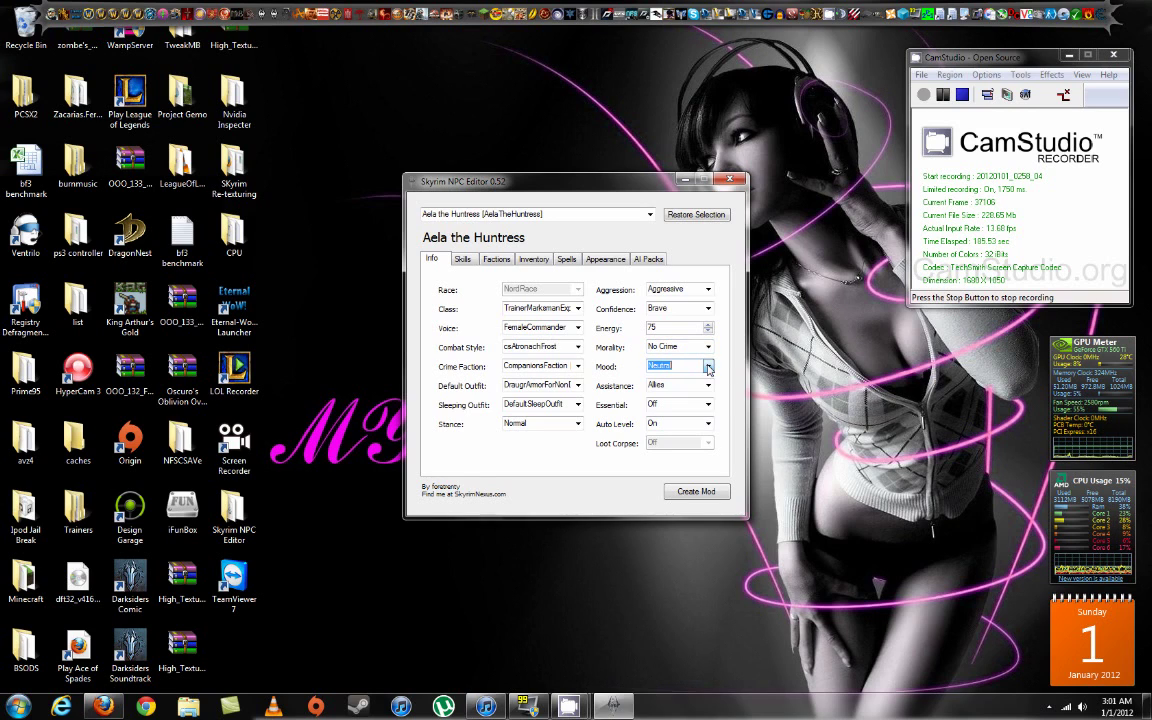
left_click(710, 370)
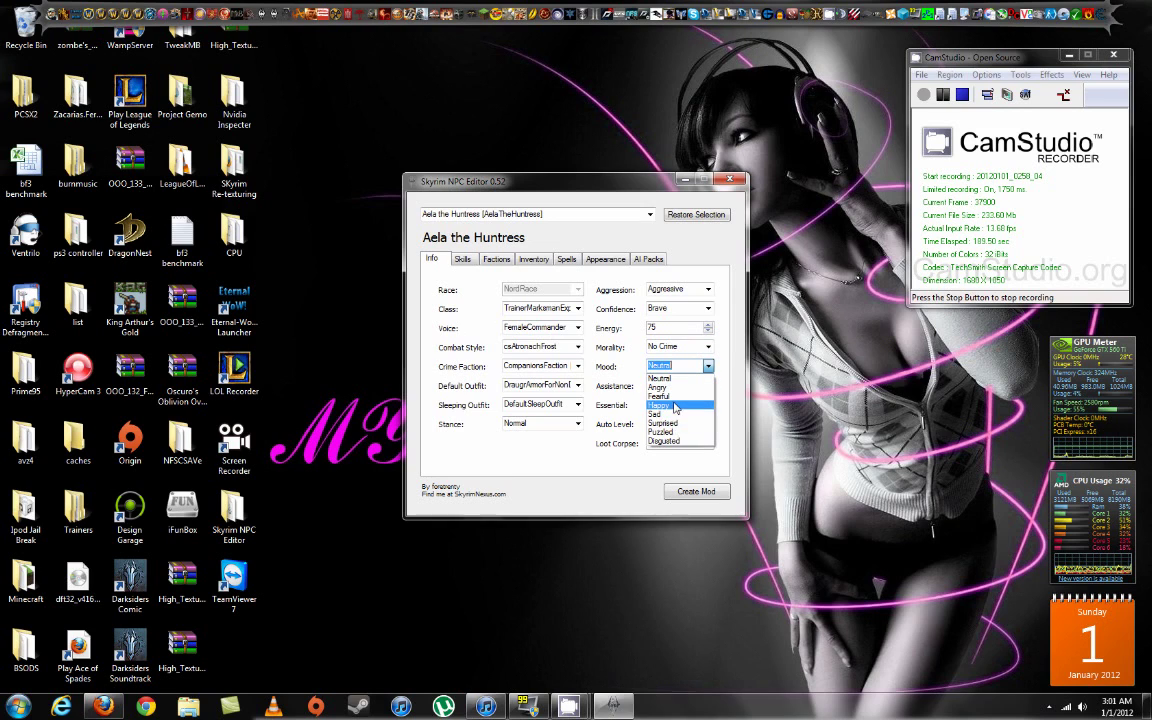
left_click(674, 405)
Keep Auto Level on and turn Essential on for Aela the Huntress
left_click(675, 385)
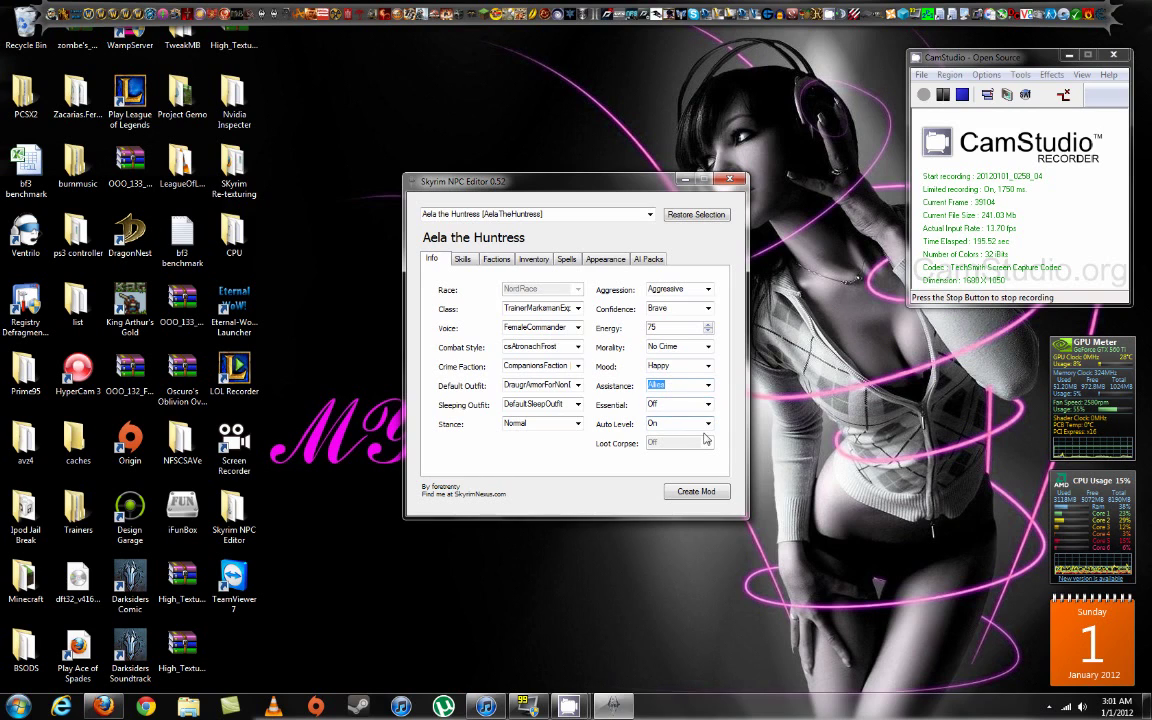
left_click(707, 425)
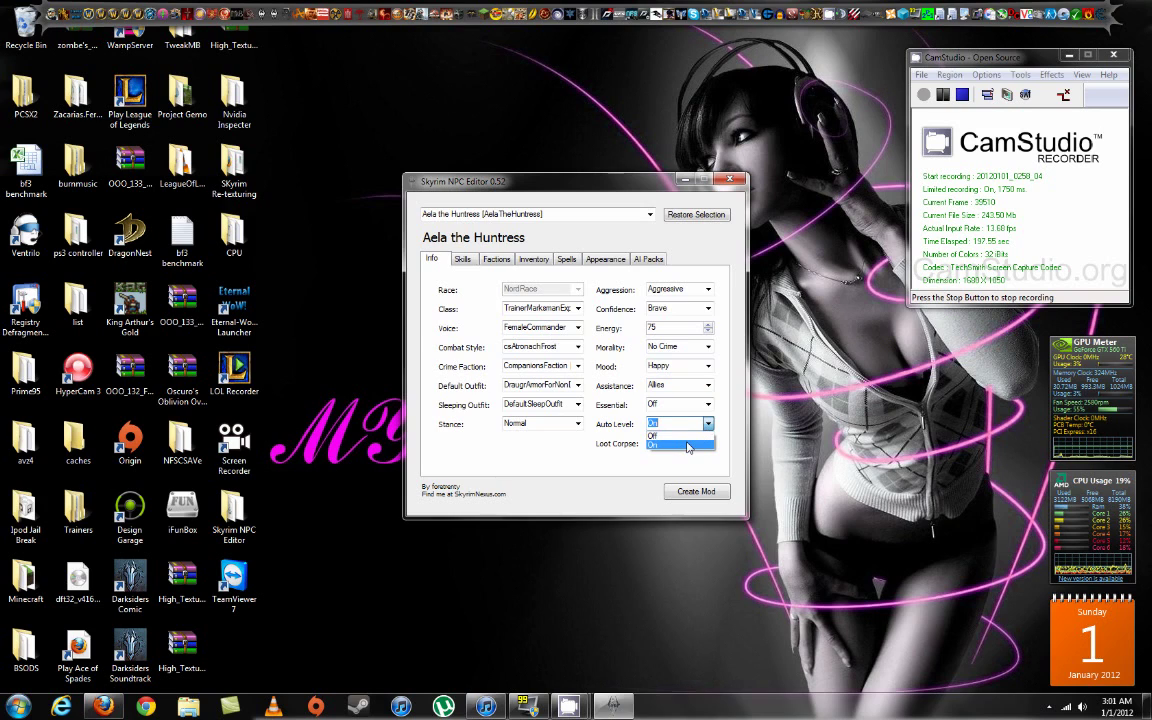
left_click(687, 447)
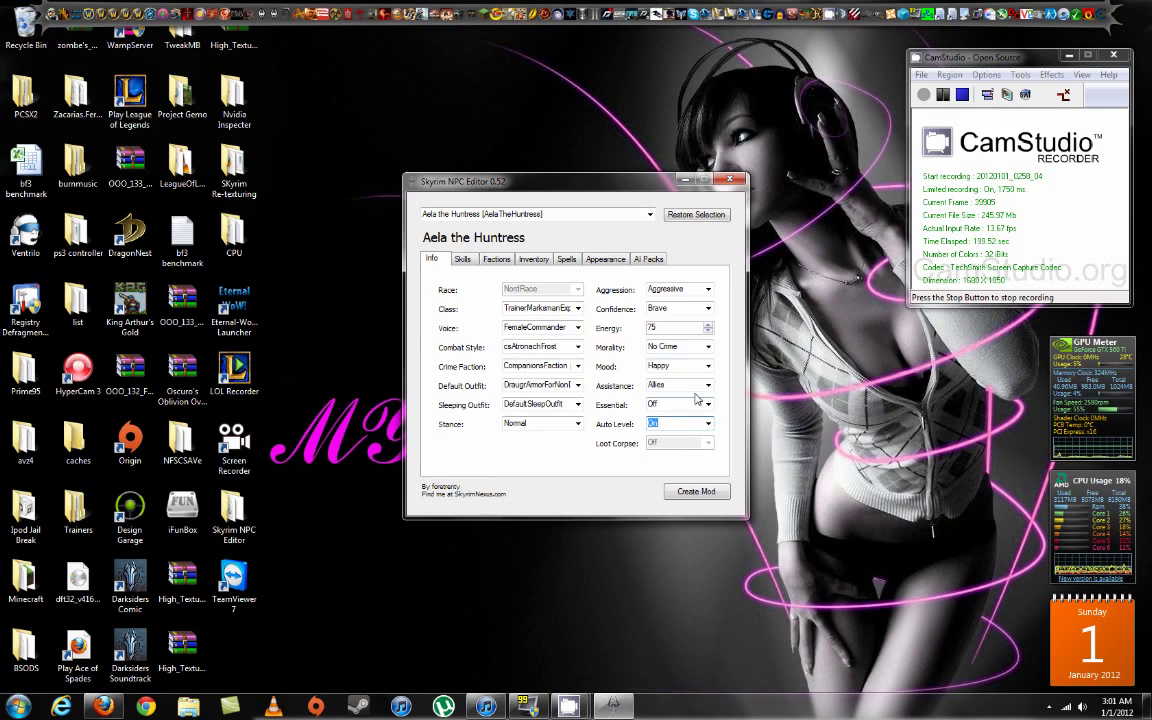
left_click(707, 404)
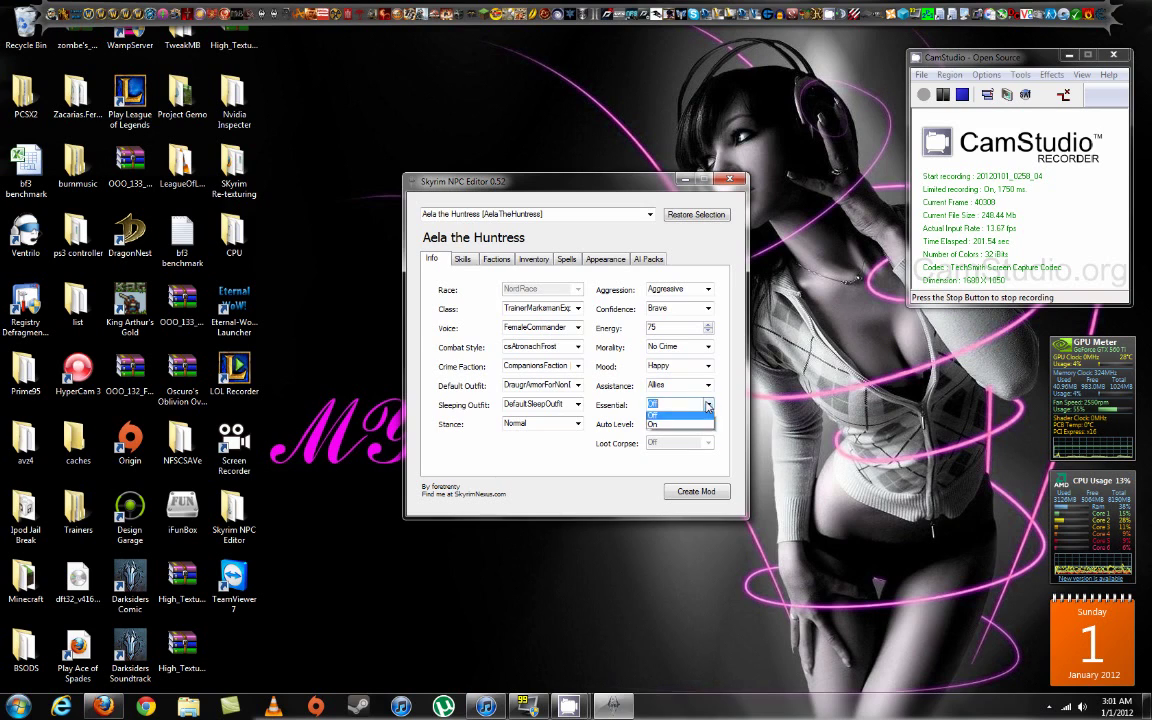
left_click(707, 404)
left_click(706, 405)
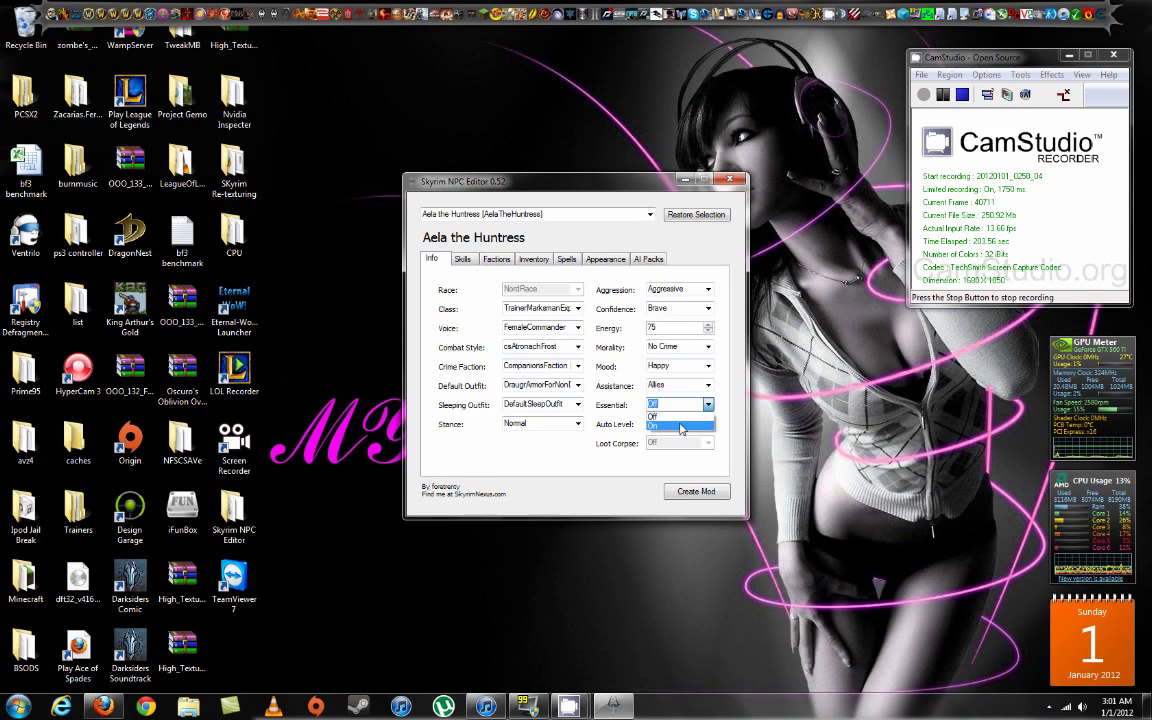
left_click(682, 428)
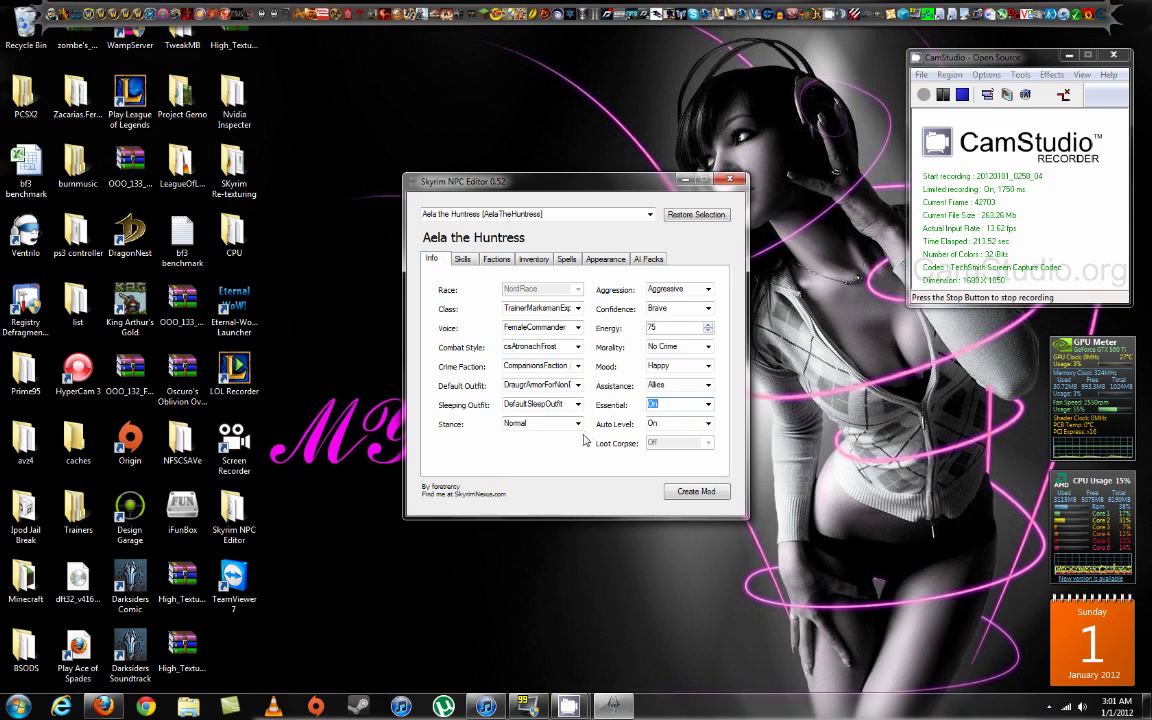
Review the skills, factions, inventory and spells of Aela the Huntress
left_click(463, 260)
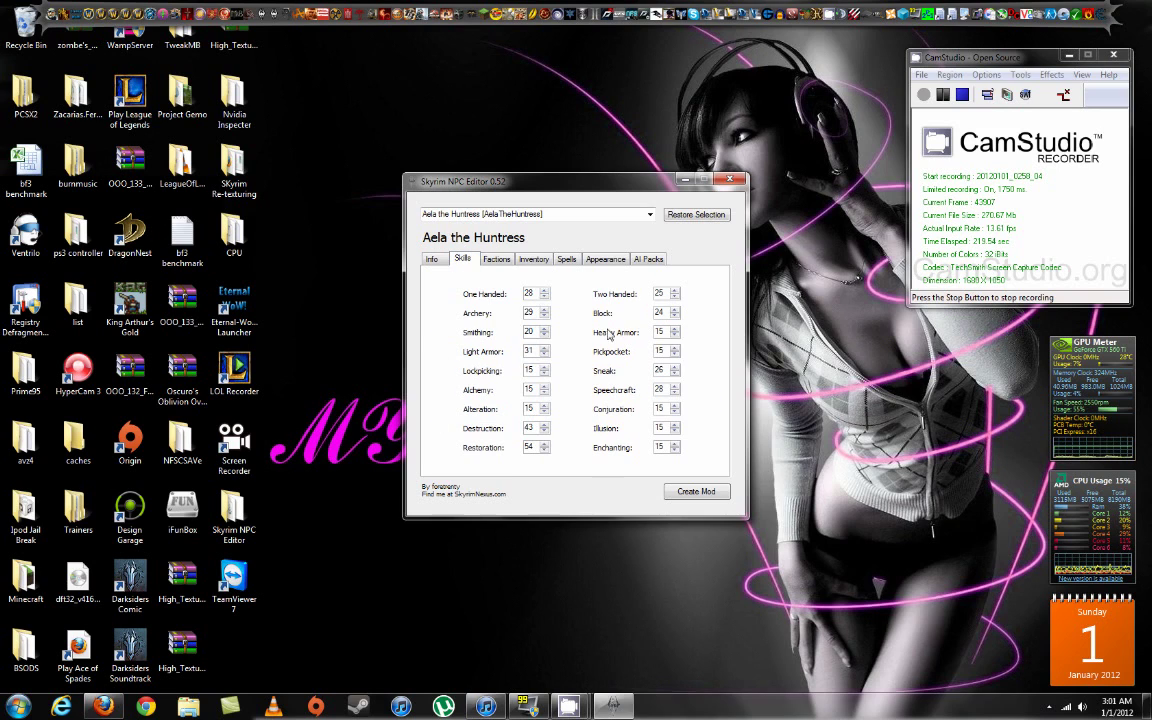
left_click(500, 260)
mouse_move(709, 352)
left_mouse_down()
mouse_move(709, 392)
mouse_move(707, 358)
left_mouse_up()
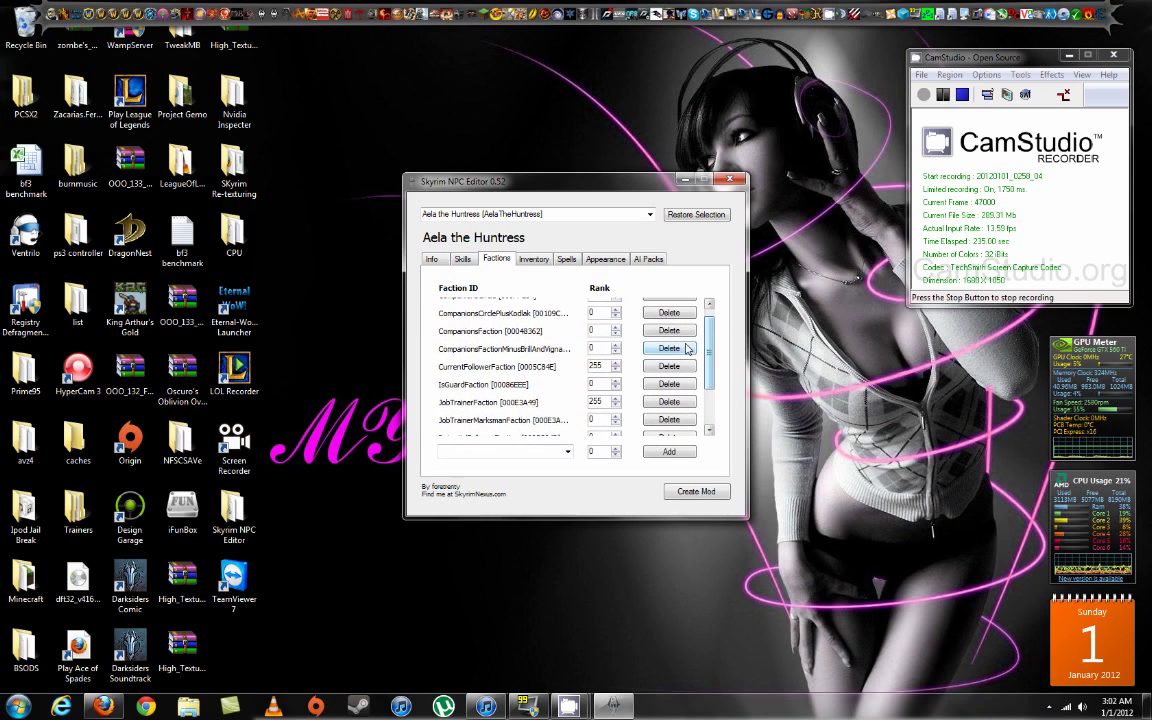
left_click(533, 259)
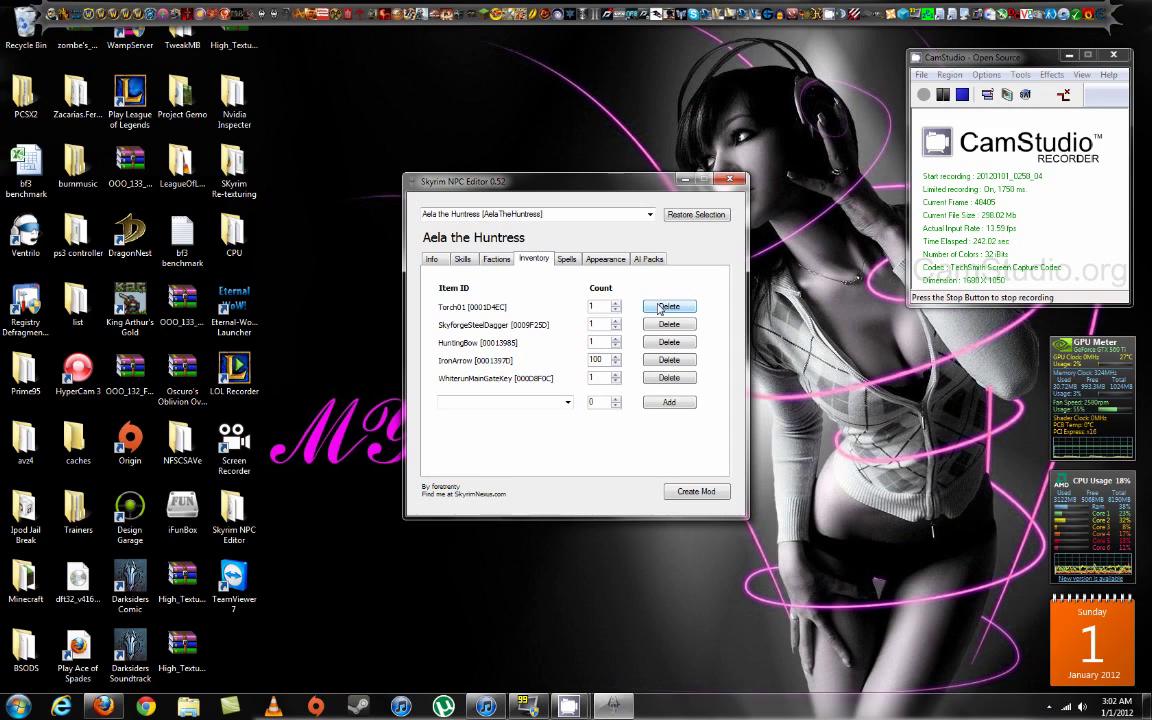
left_click(567, 259)
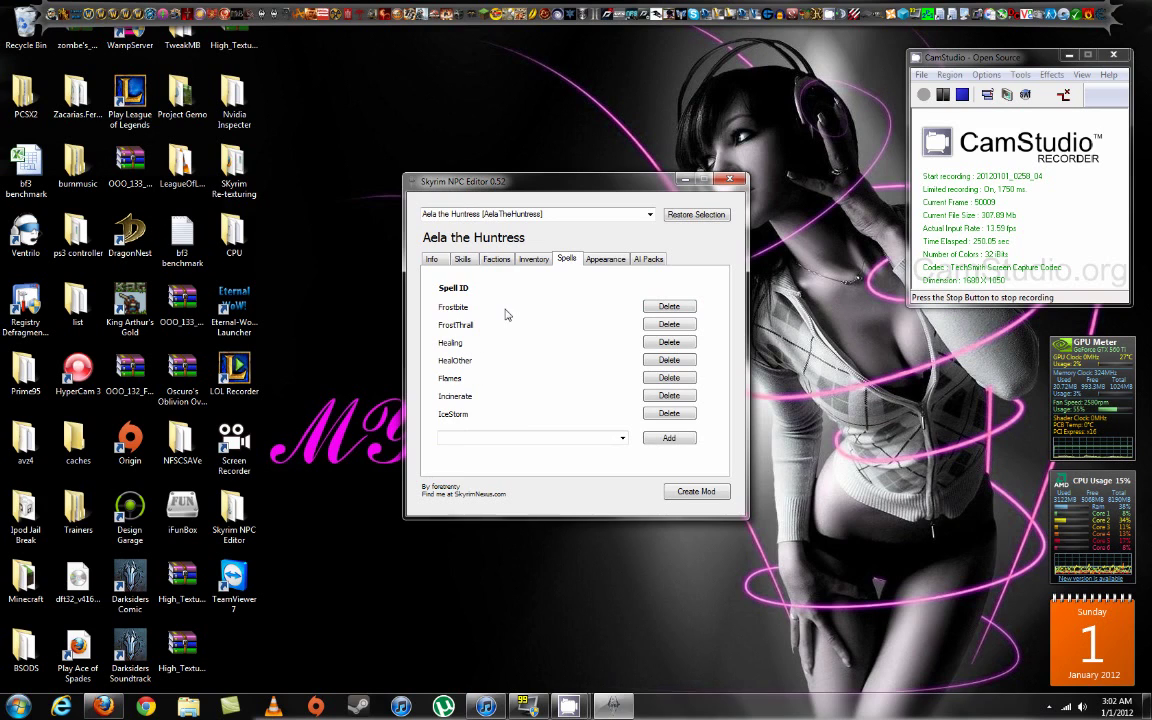
Change the head in Aela the Huntress's appearance settings to Sapphire
left_click(603, 259)
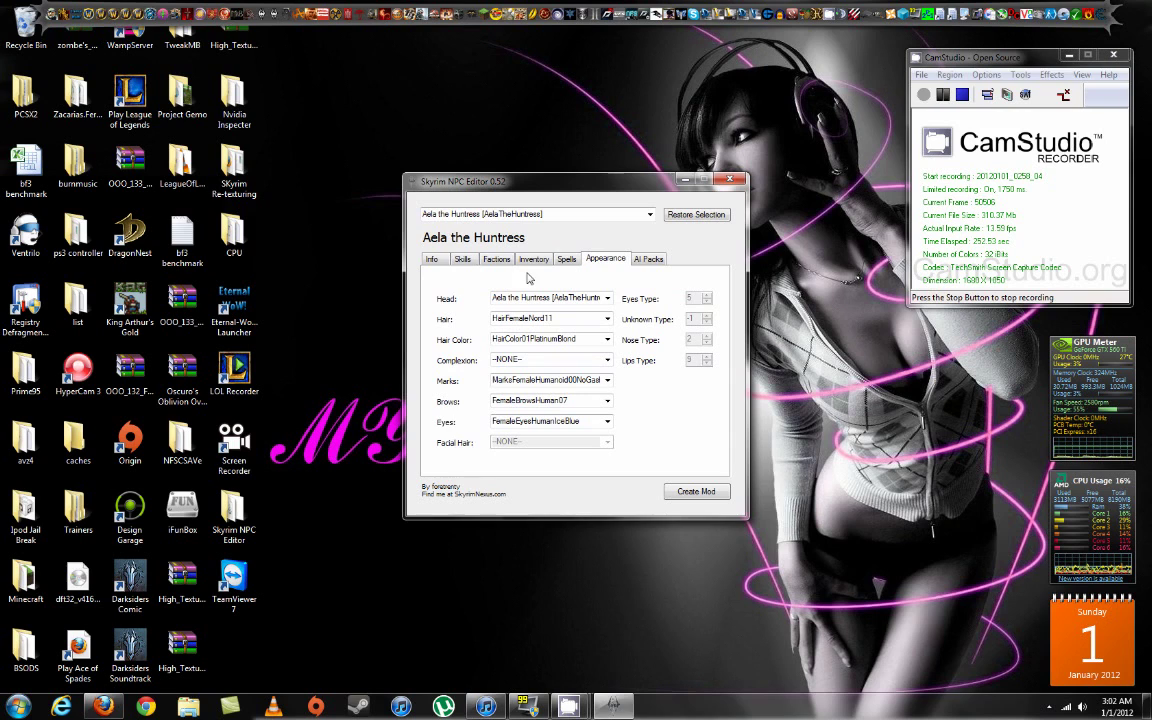
left_click(607, 298)
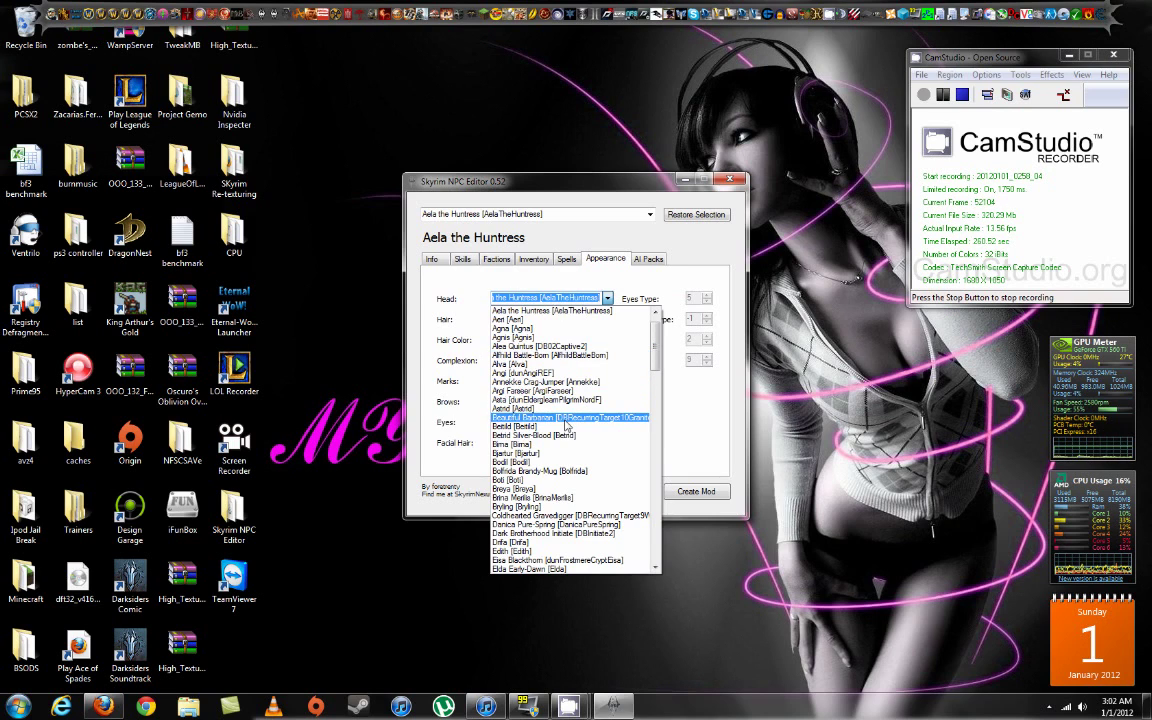
scroll(566, 426, "down", 1)
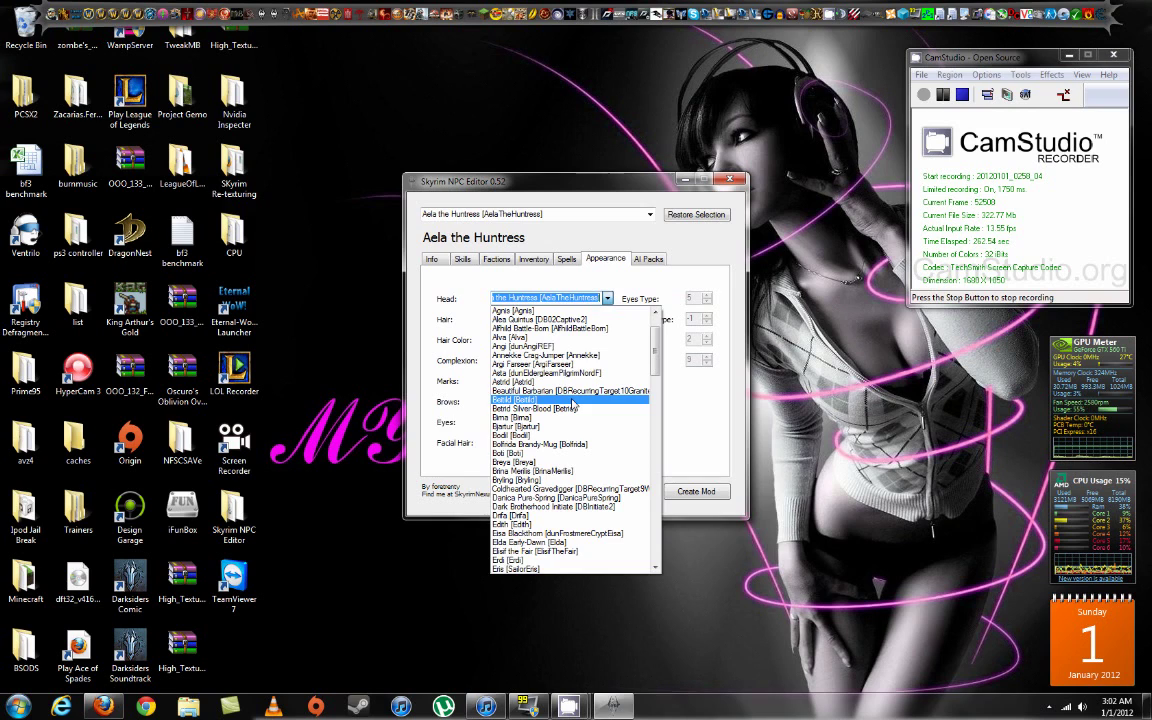
type("sa")
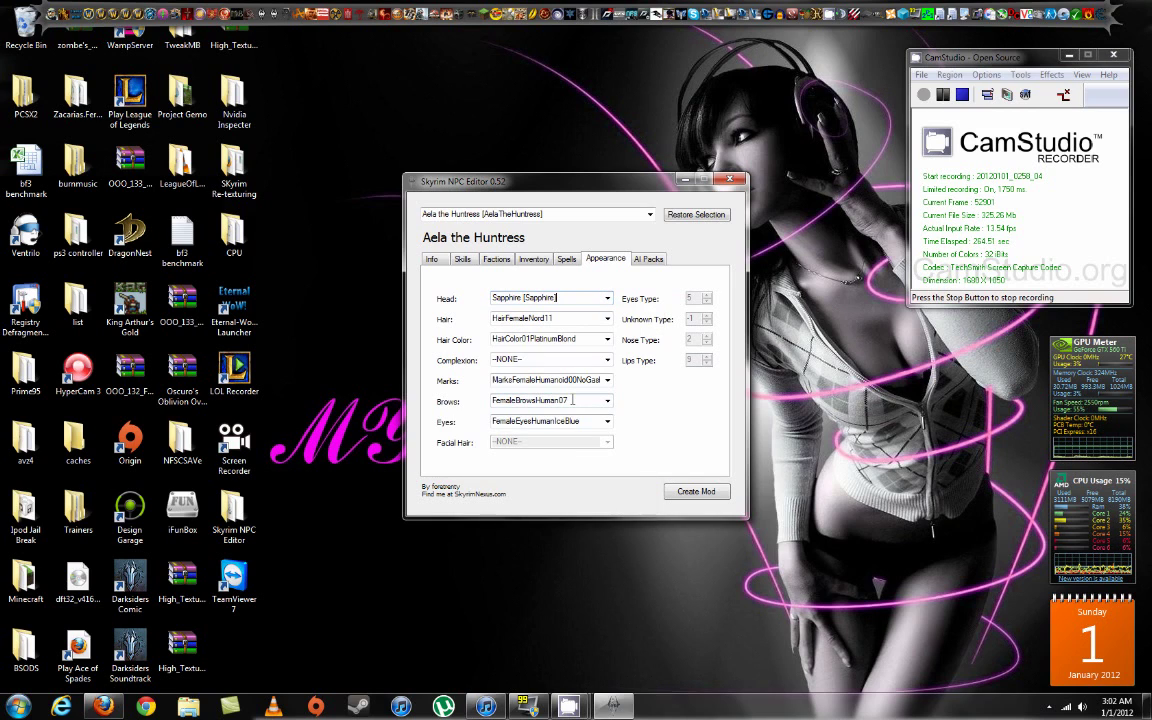
left_click(590, 319)
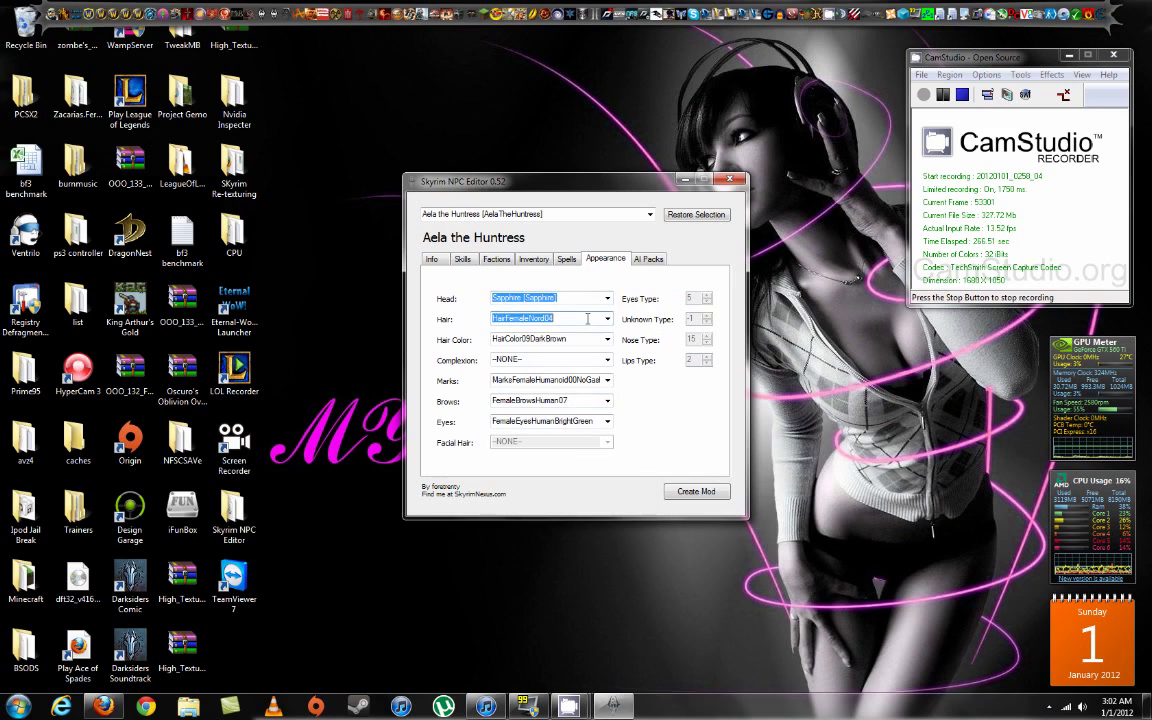
Examine the hair and hair color settings of Aela the Huntress and her AI packages
left_click(590, 318)
left_click(560, 316)
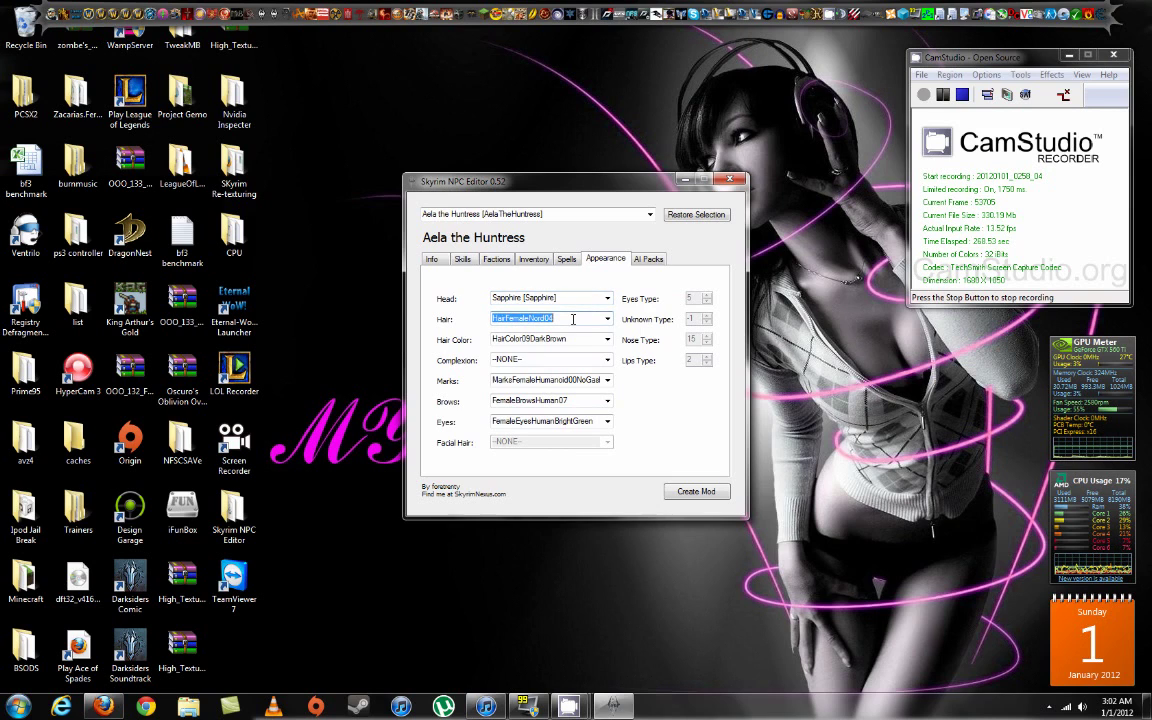
left_click(606, 340)
left_click(600, 342)
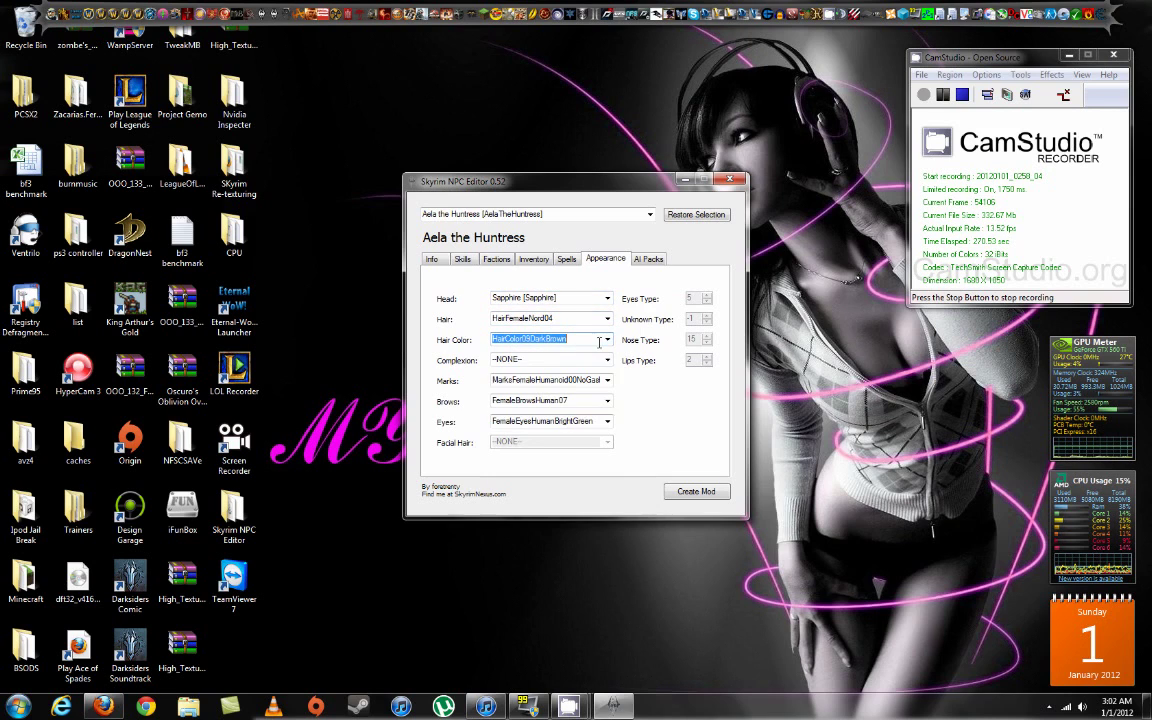
left_click(606, 340)
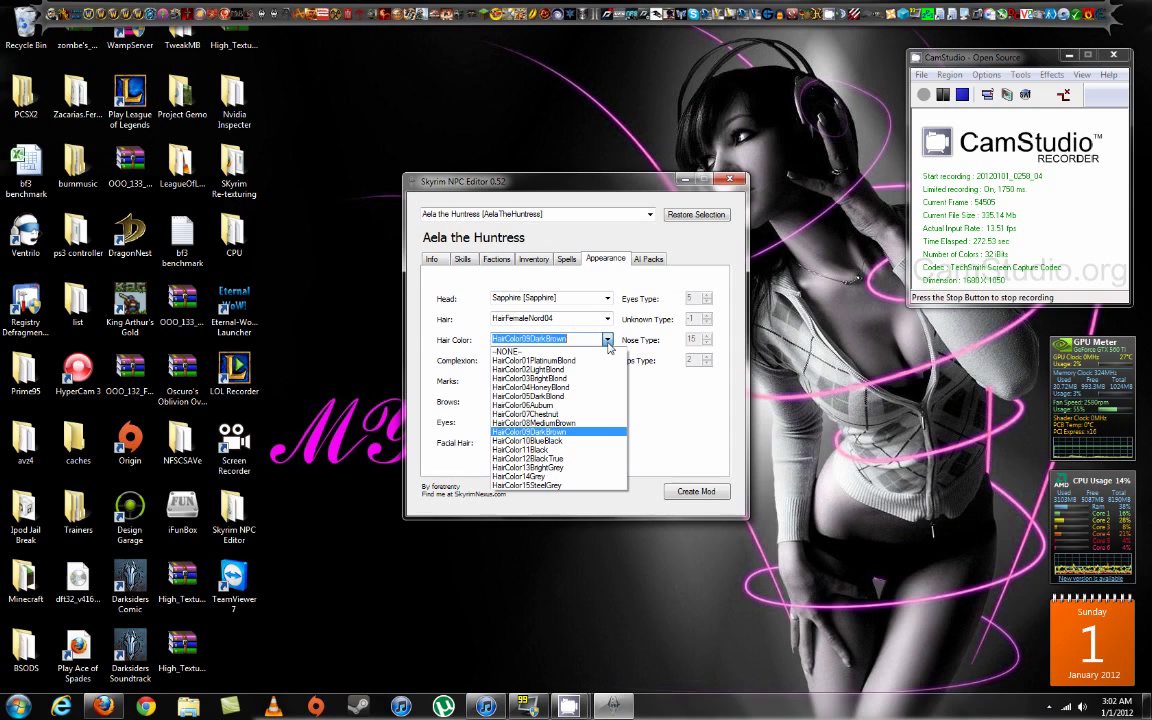
left_click(565, 339)
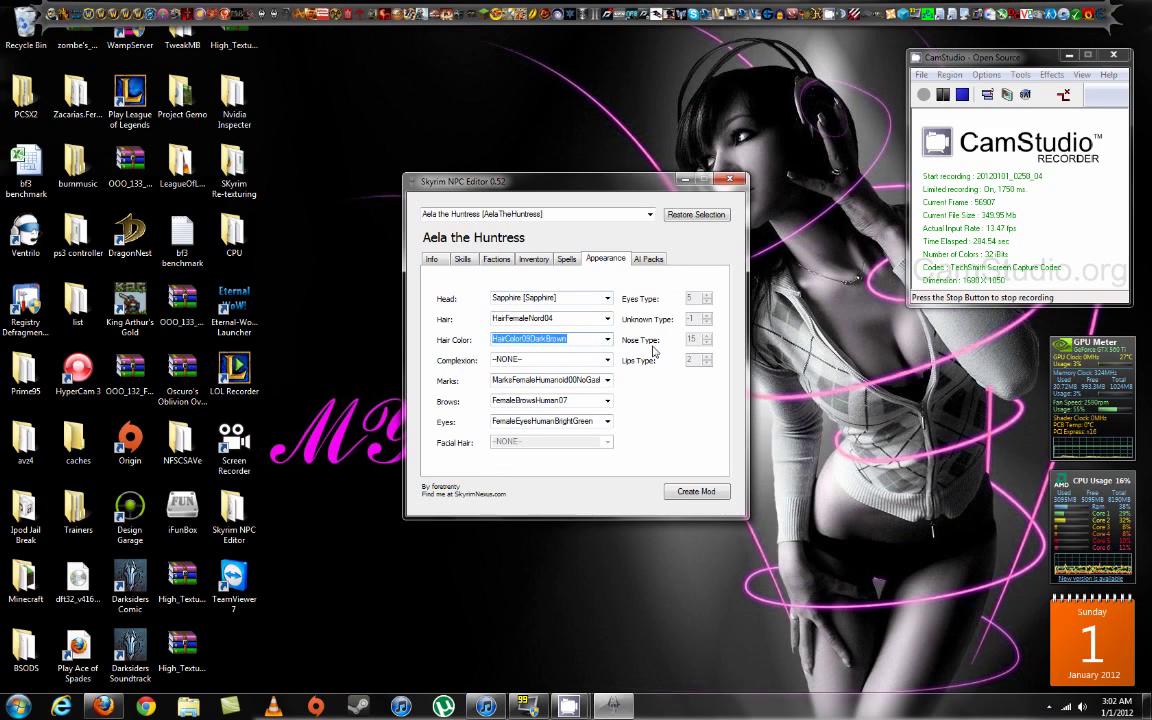
left_click(648, 258)
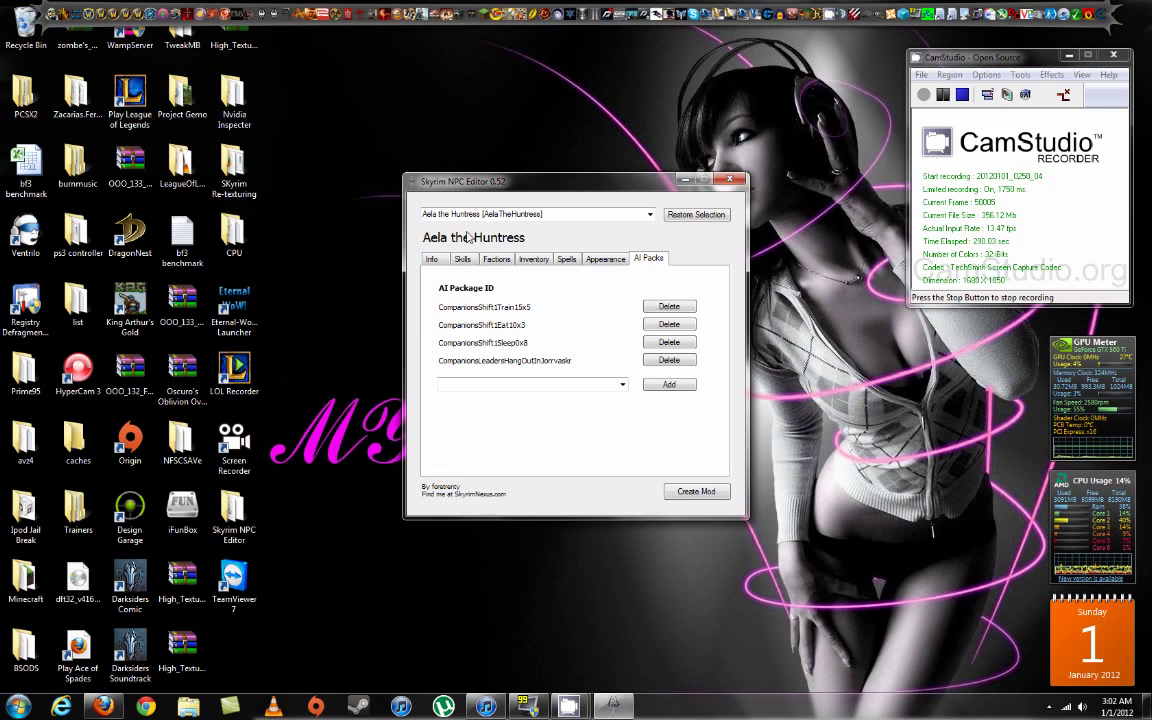
Start creating the mod and choose C:\Files\Steam\steamapps\common\skyrim\Data as its save folder
left_click(694, 490)
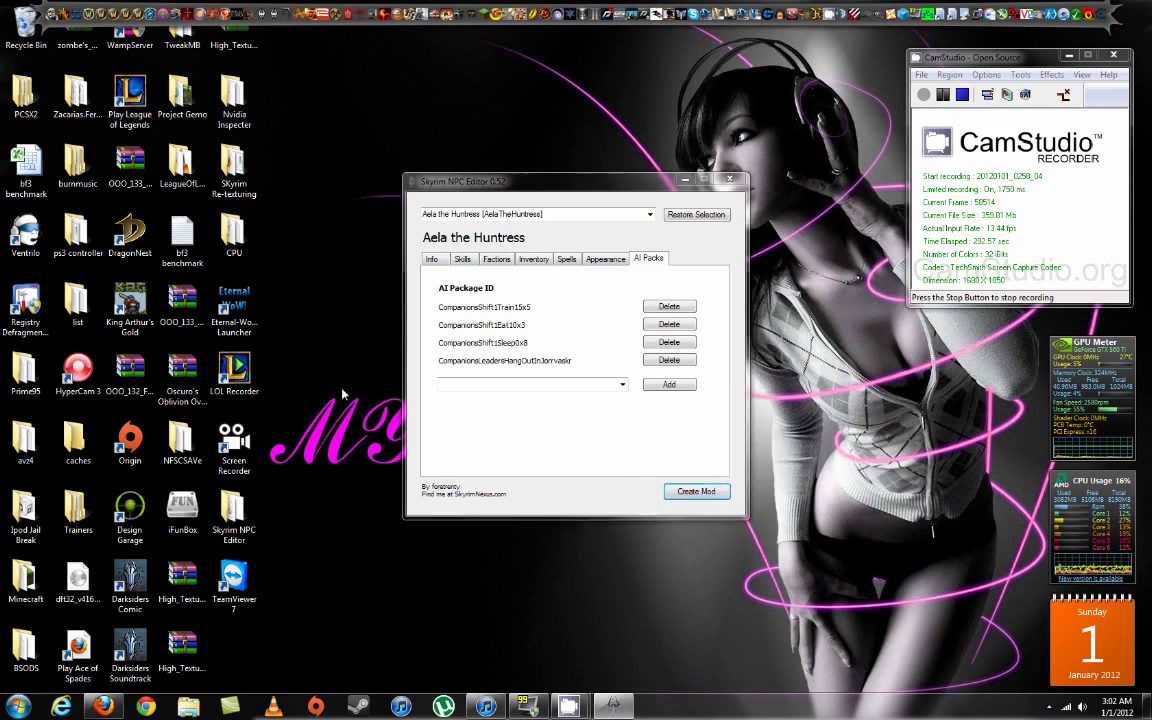
left_click(563, 226)
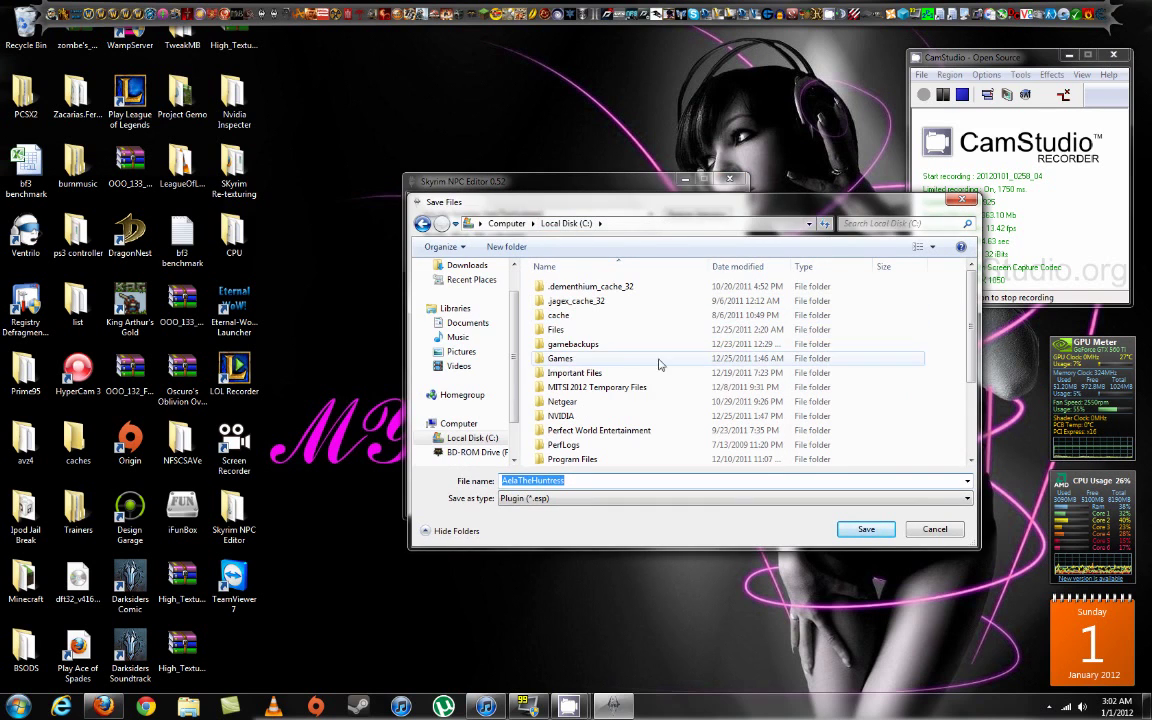
double_click(599, 333)
scroll(596, 374, "down", 5)
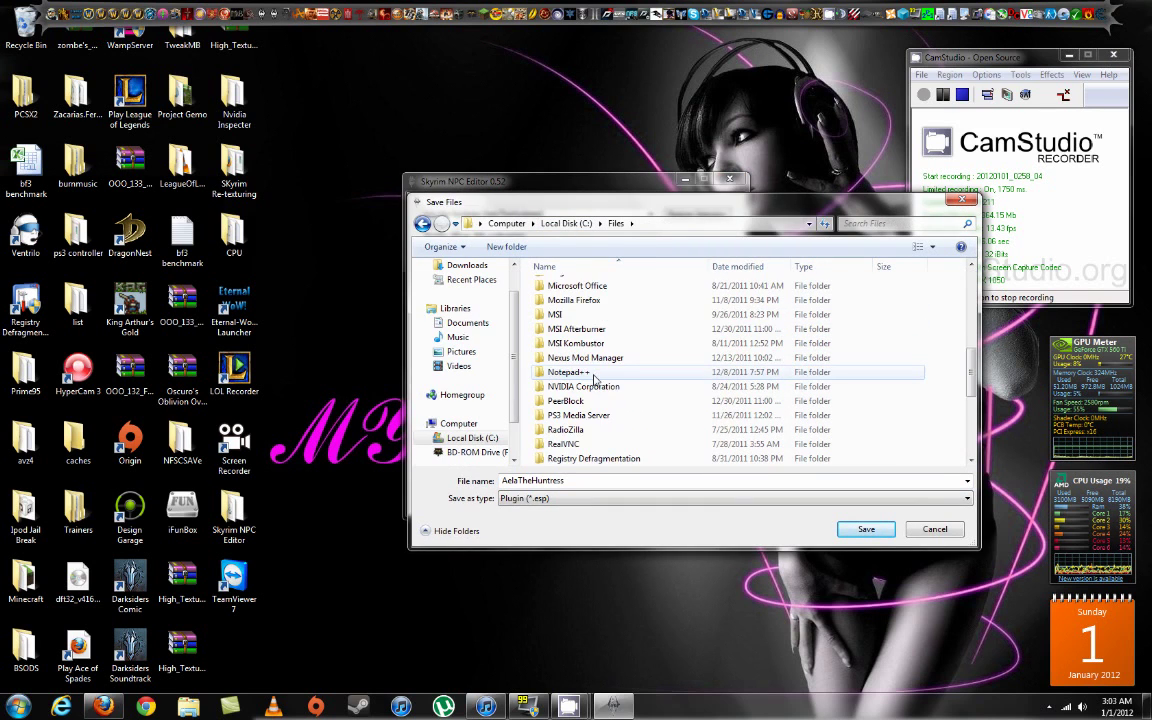
scroll(590, 360, "down", 3)
double_click(586, 329)
scroll(563, 412, "down", 1)
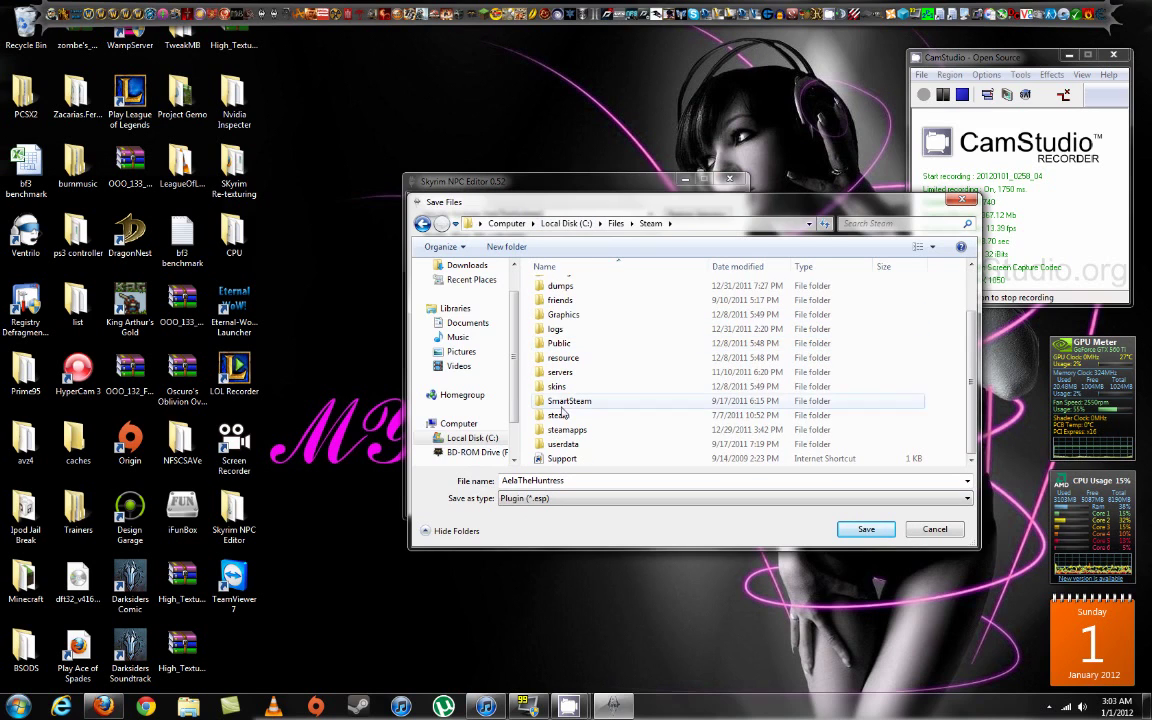
left_click(594, 431)
double_click(594, 431)
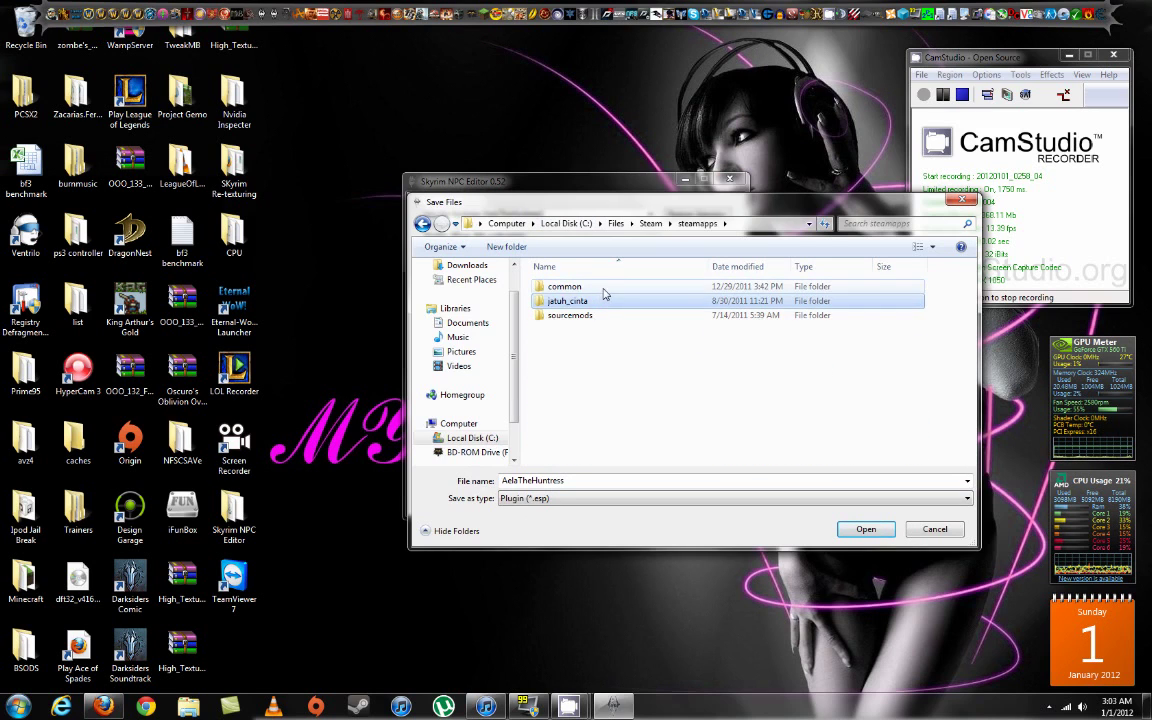
double_click(562, 286)
scroll(578, 421, "down", 3)
scroll(579, 421, "down", 3)
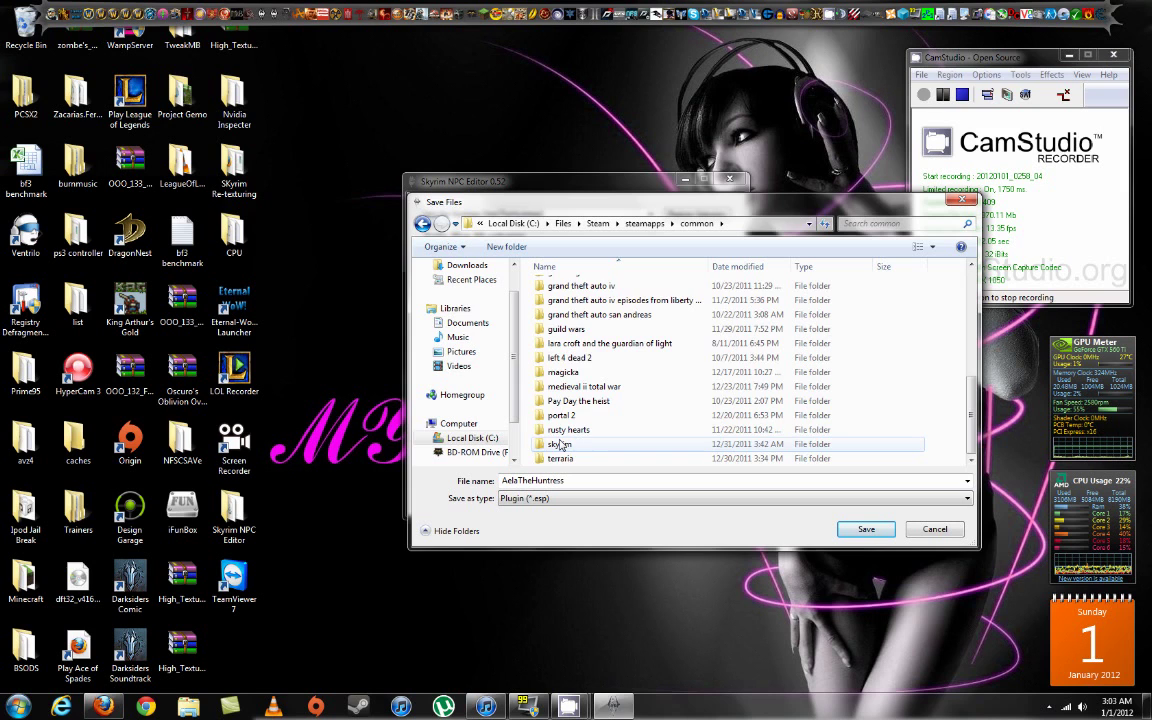
double_click(561, 444)
double_click(560, 287)
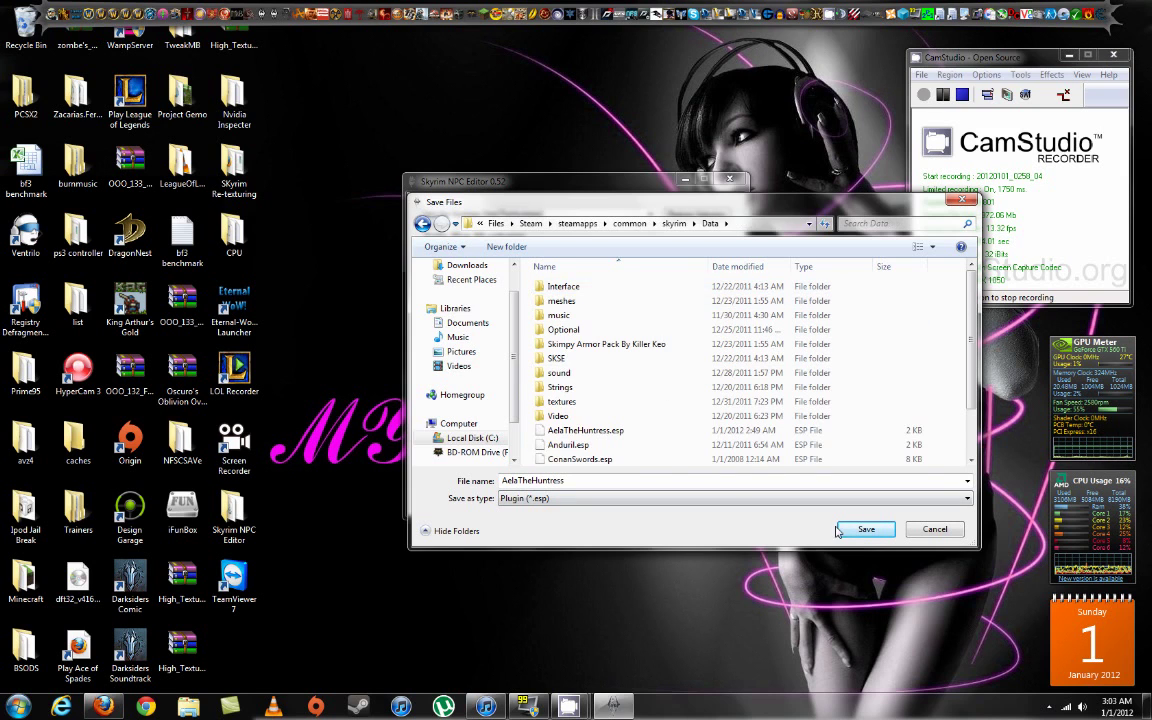
Save the plugin as AelaTheHuntress, overwriting the existing .esp file, and dismiss the completion notice
left_click(866, 529)
left_click(610, 357)
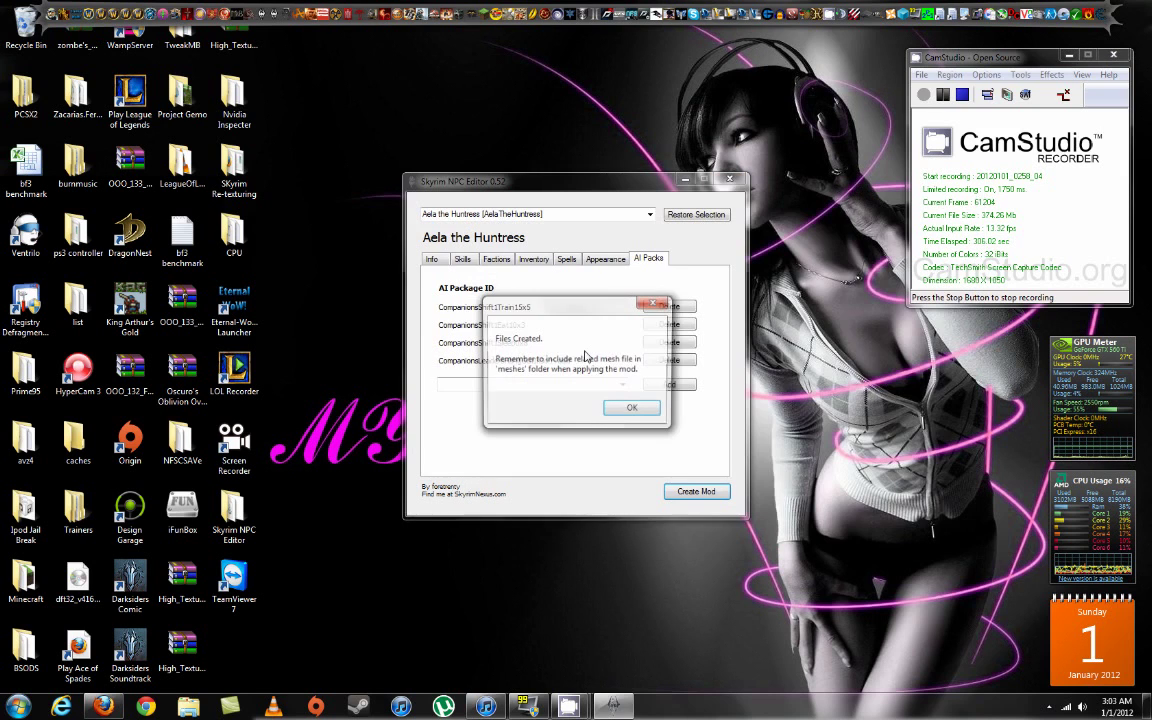
left_click(624, 410)
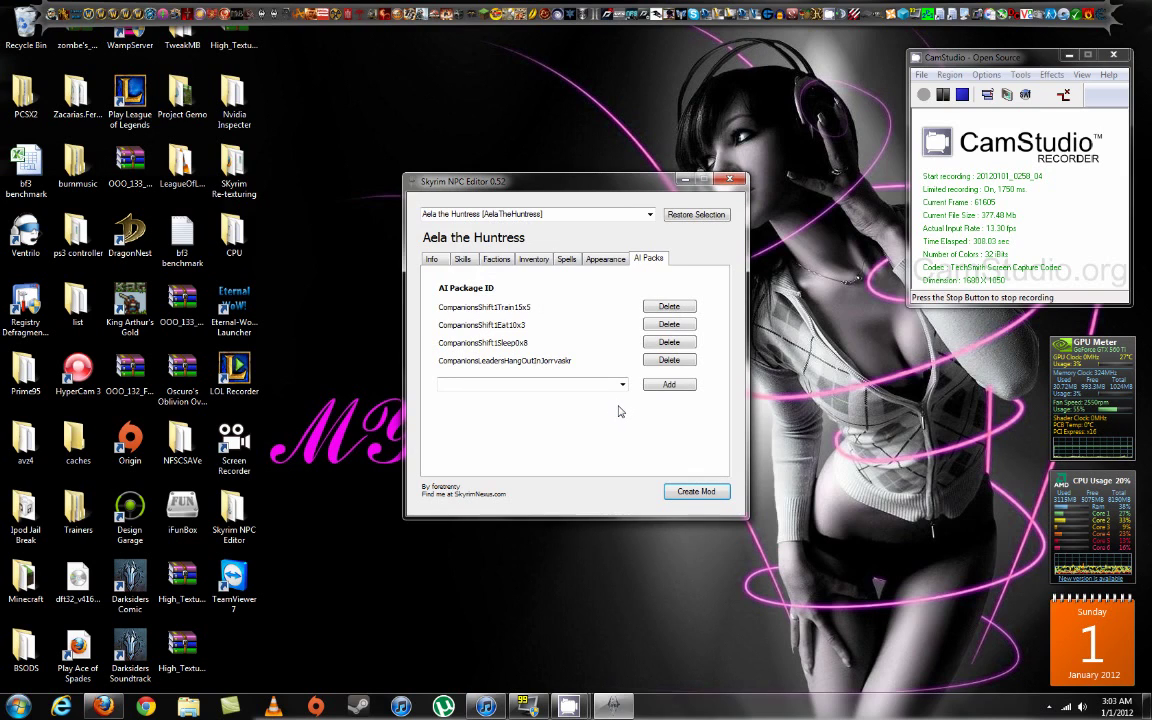
Restore the NPC selection list and load the saved AelaTheHuntress.esp file again
left_click(670, 219)
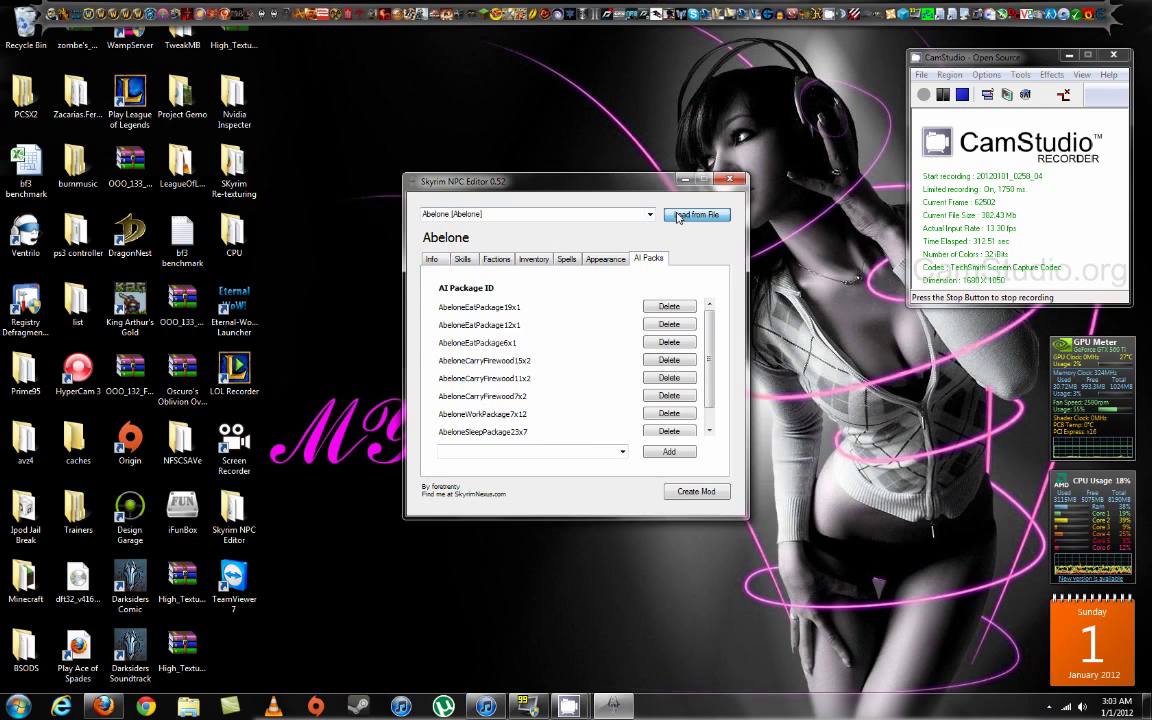
left_click(678, 218)
double_click(596, 435)
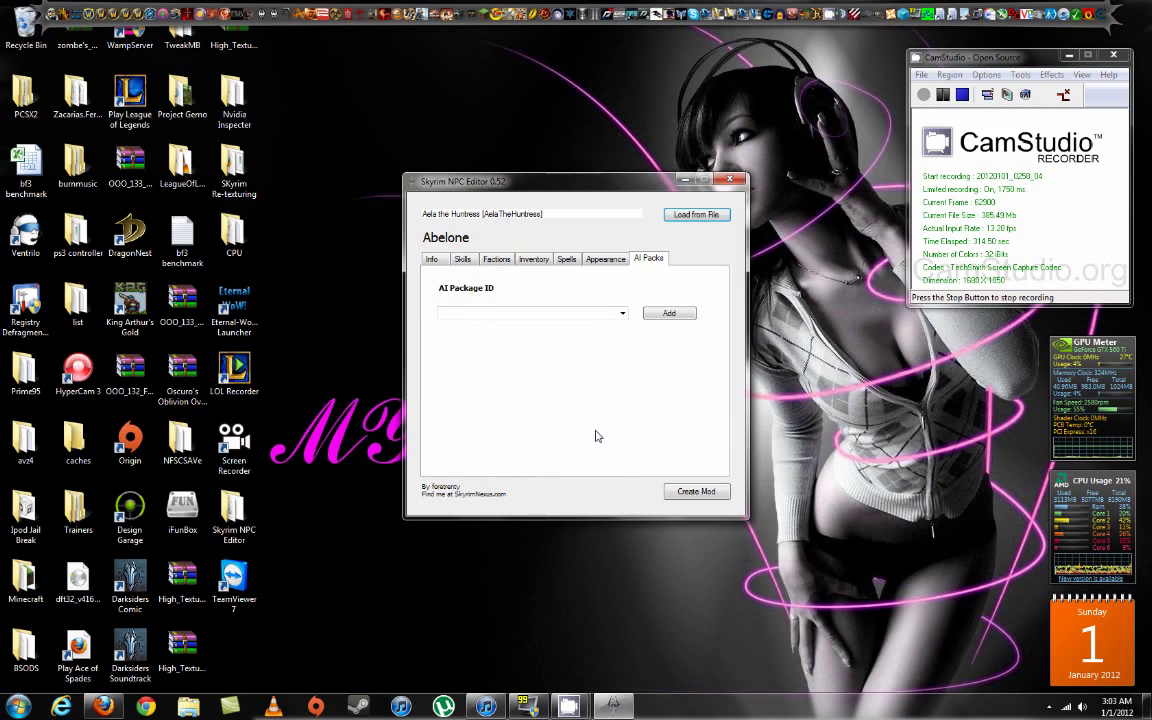
Check the head options in the appearance settings of Aela the Huntress, and close Skyrim NPC Editor
left_click(605, 258)
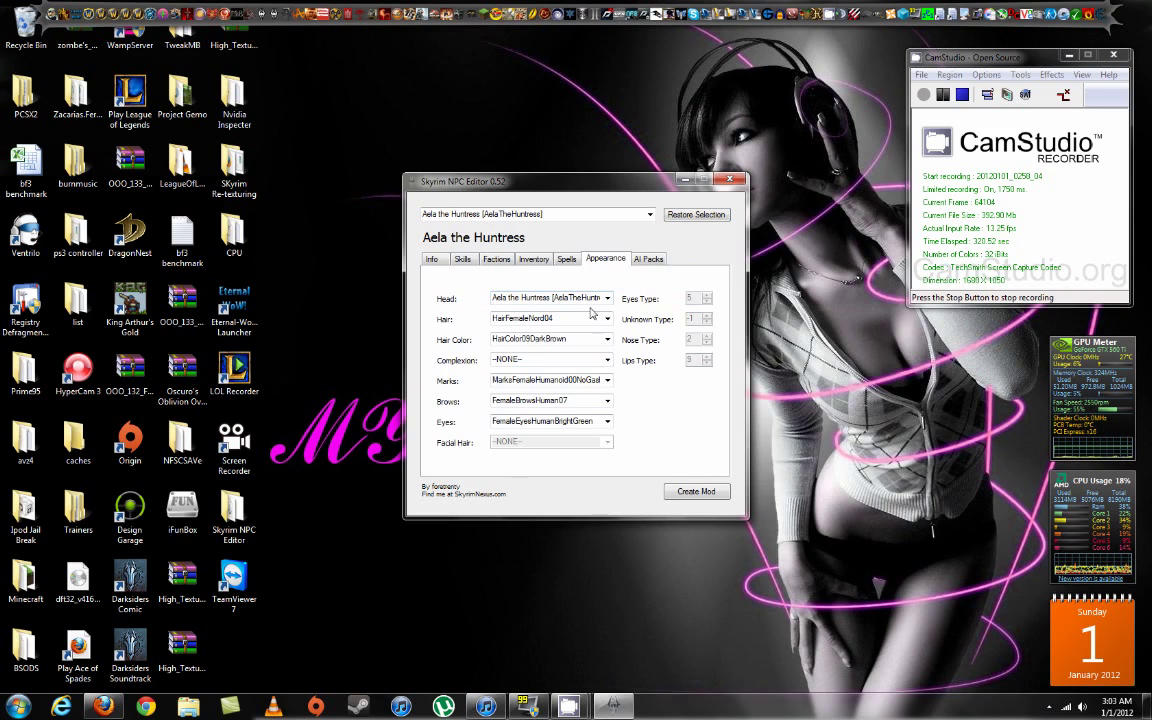
left_click(589, 298)
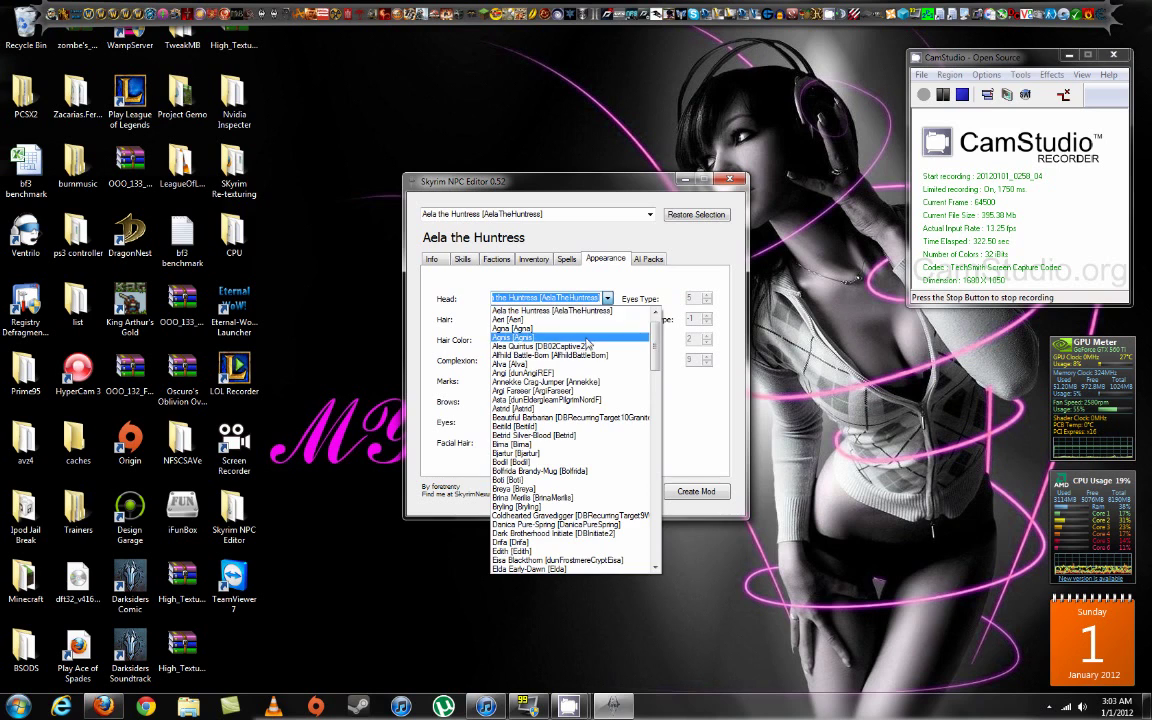
left_click(650, 273)
left_click(729, 180)
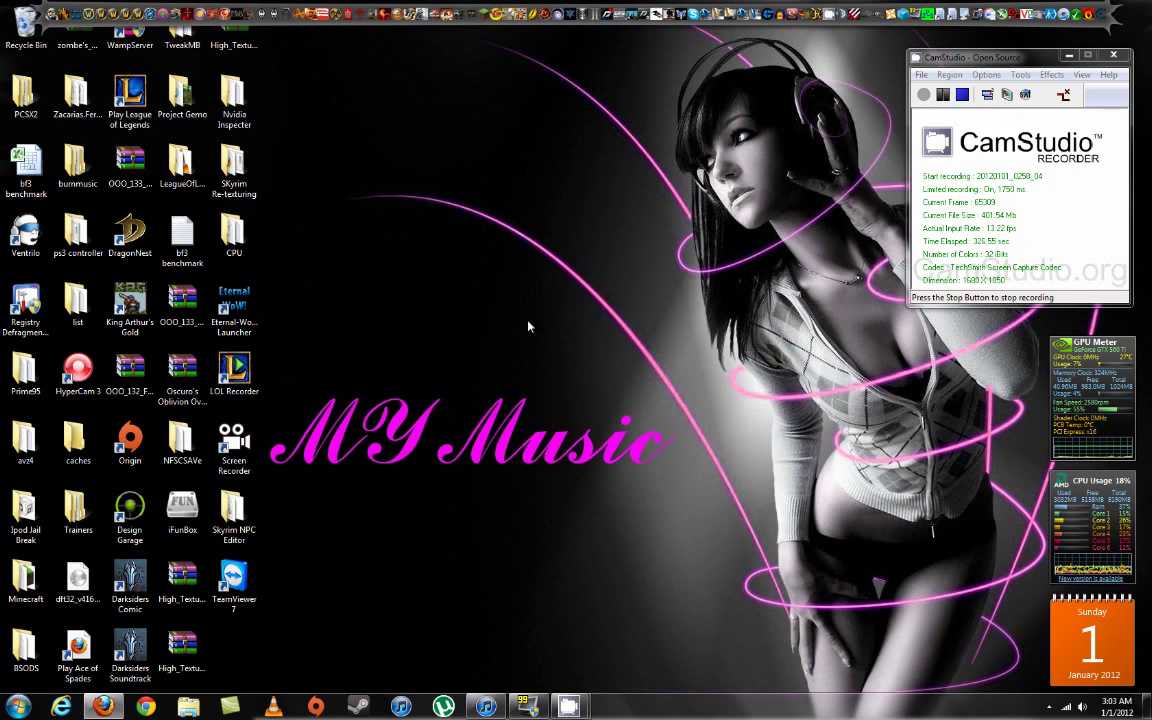
Open the launcher of The Elder Scrolls V: Skyrim through Steam and confirm its data files with AelaTheHuntress.esp enabled
right_click(357, 707)
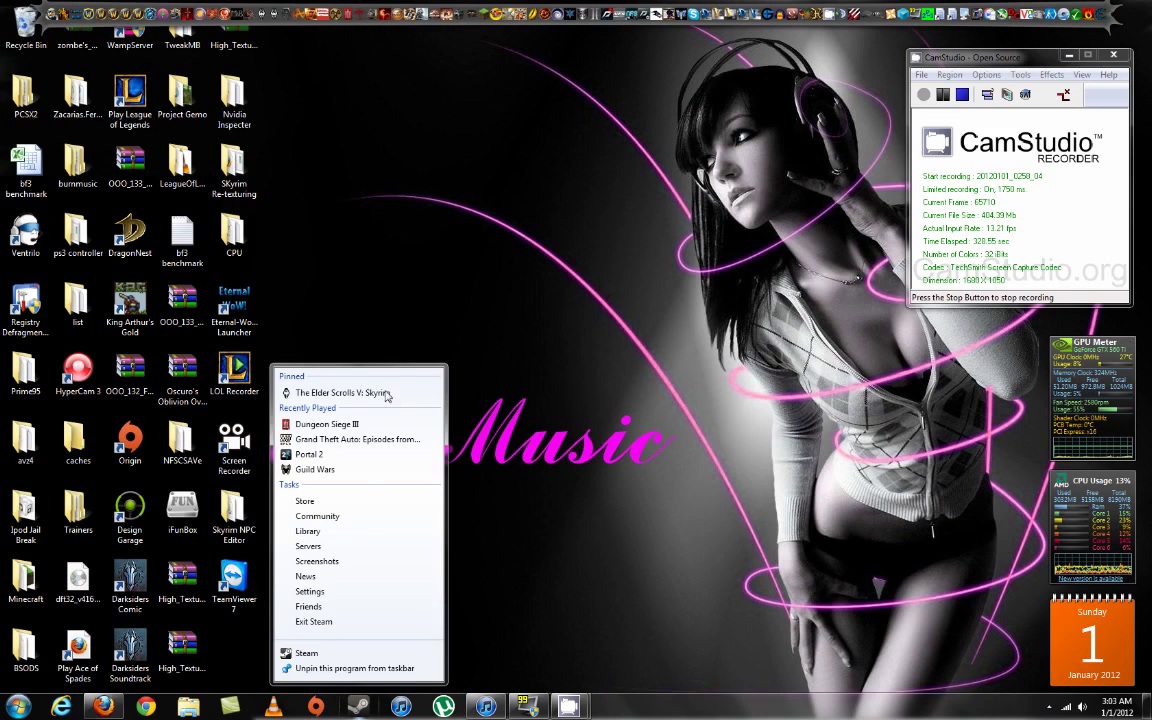
left_click(358, 372)
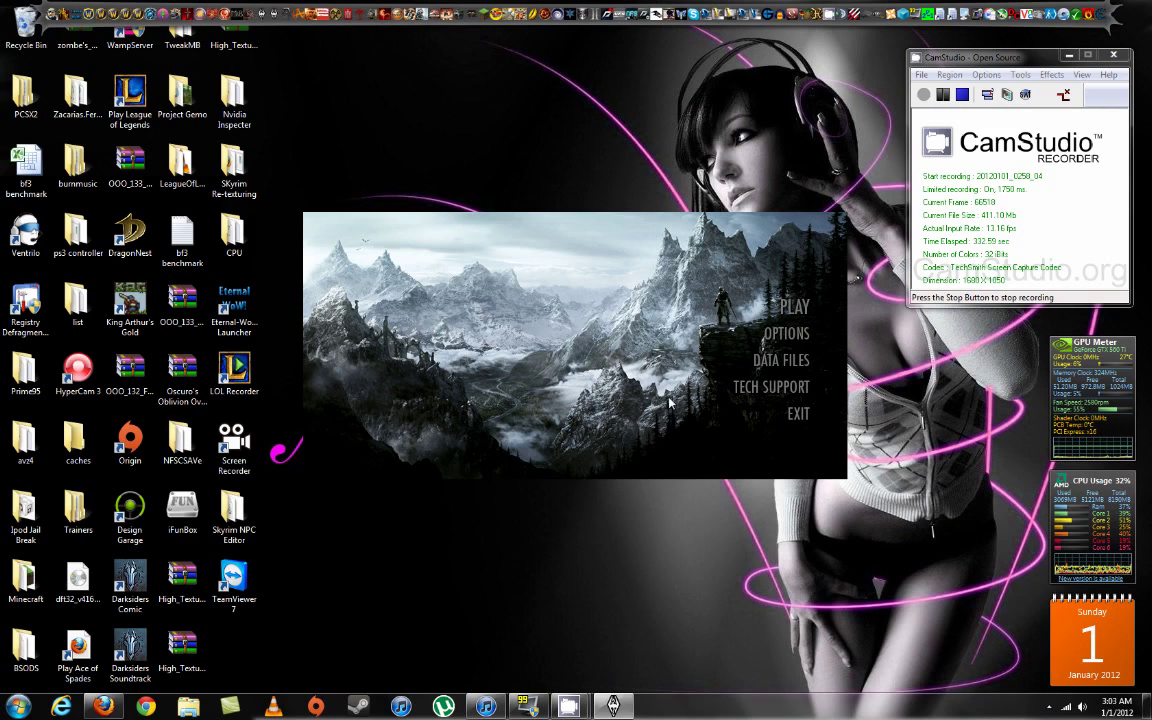
left_click(780, 360)
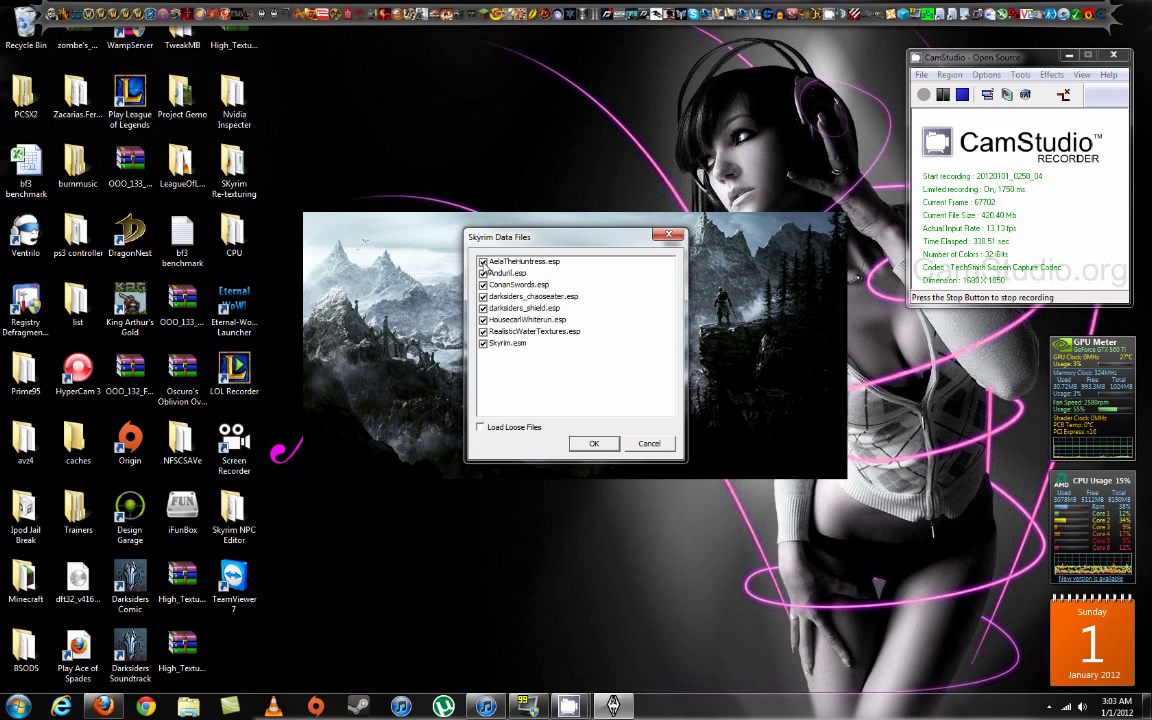
left_click_drag(545, 237, 478, 262)
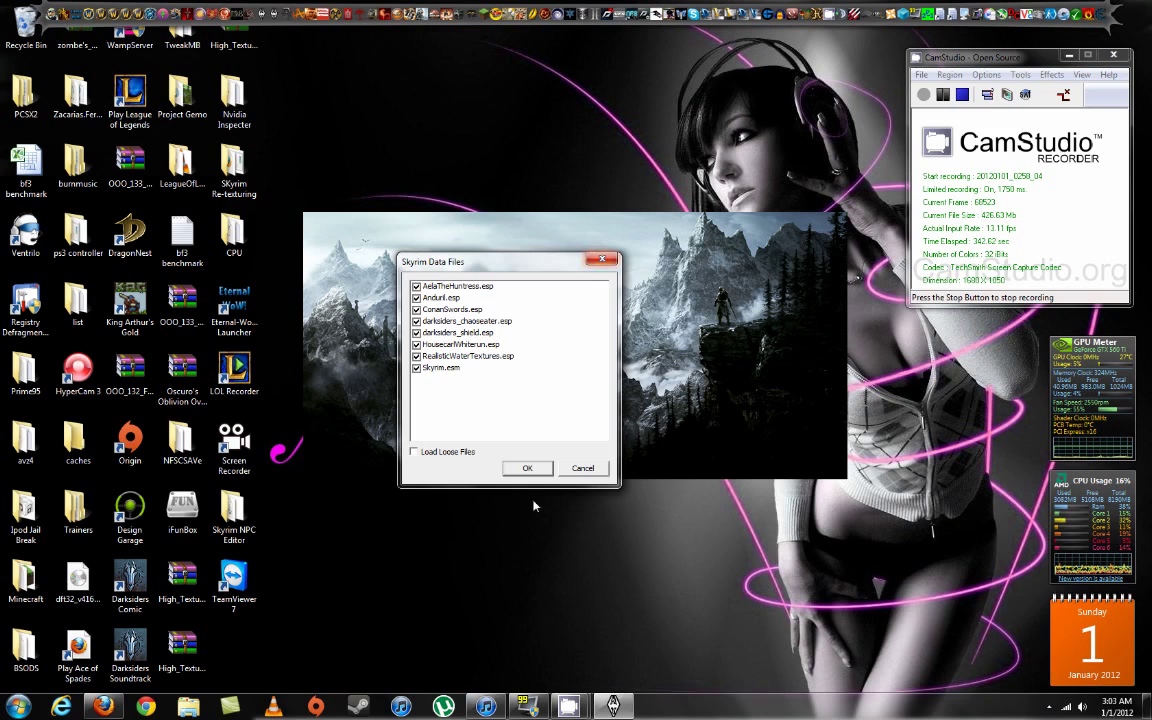
left_click(612, 261)
left_click(780, 360)
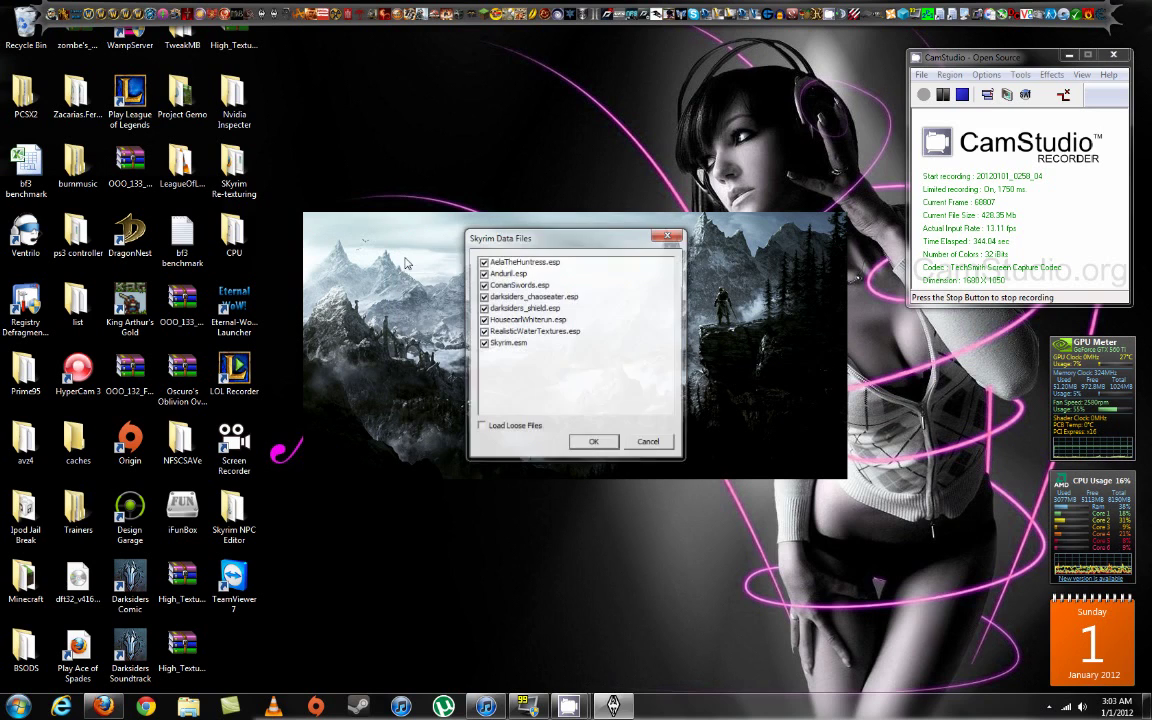
left_click(594, 444)
left_click(728, 372)
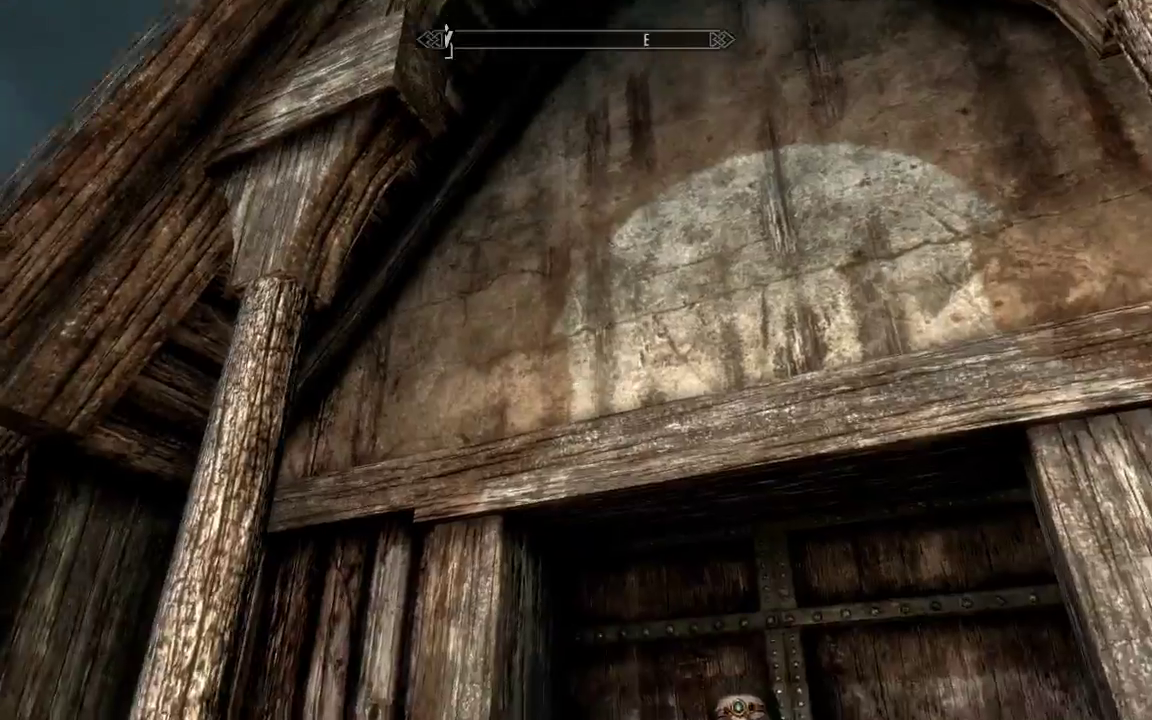
key("s")
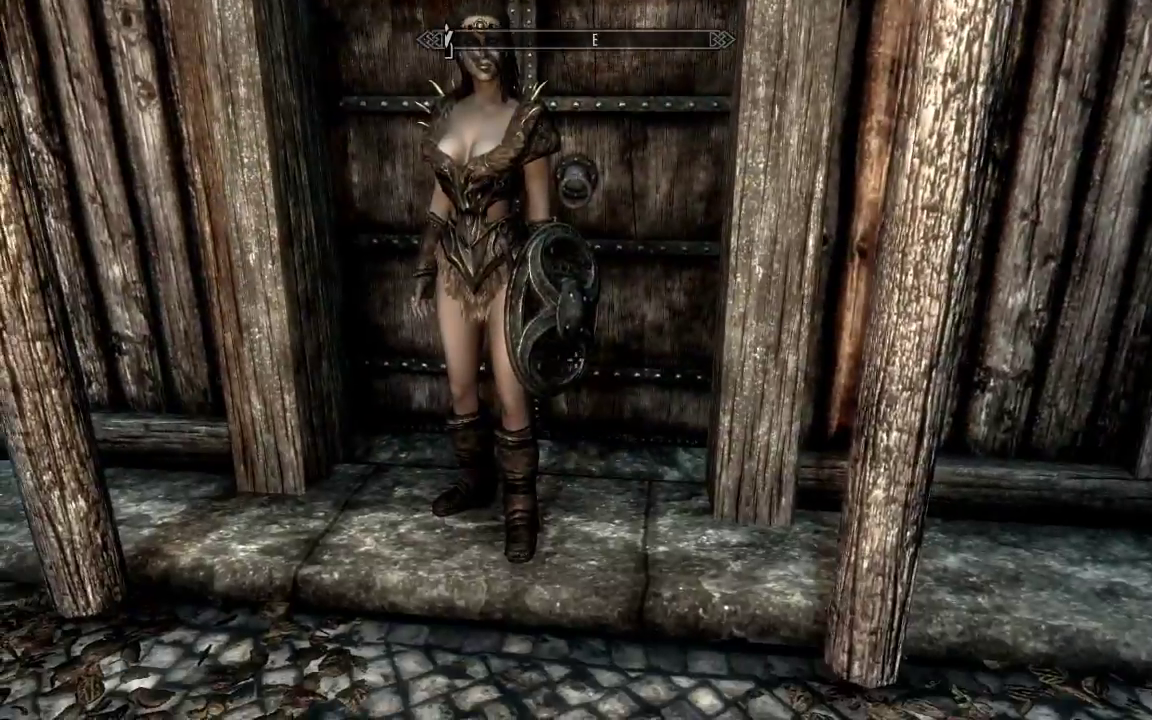
key("w")
key("s")
key("w")
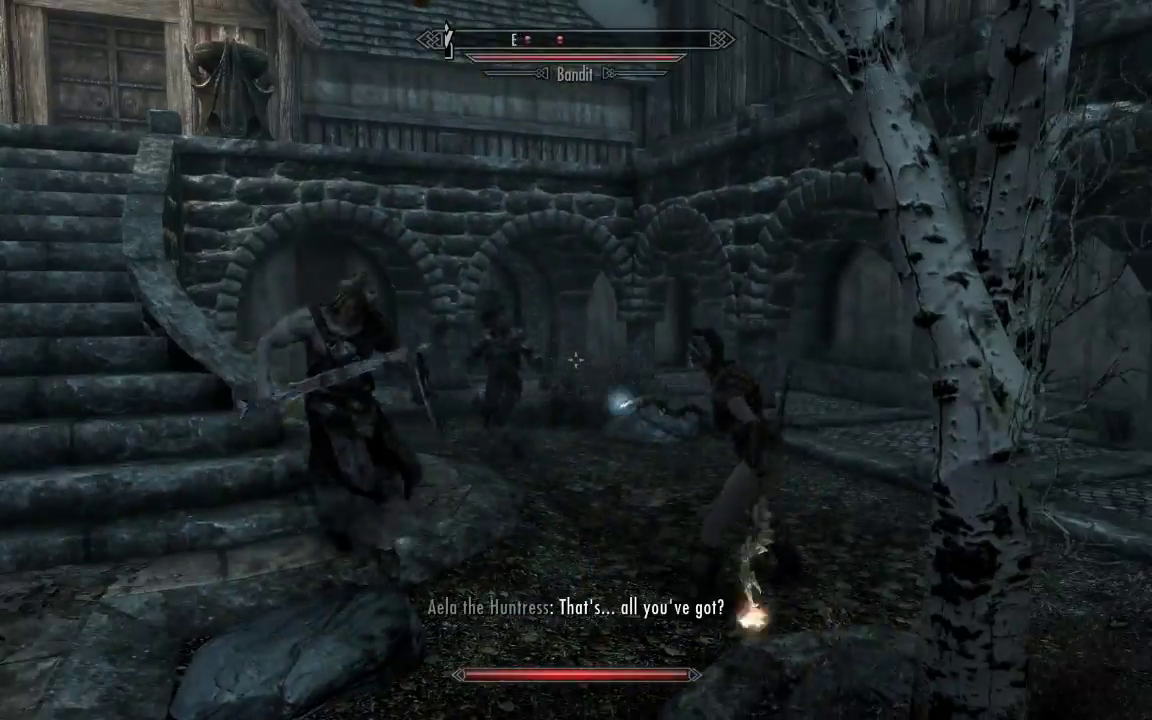
key("d")
key("d")
key("w")
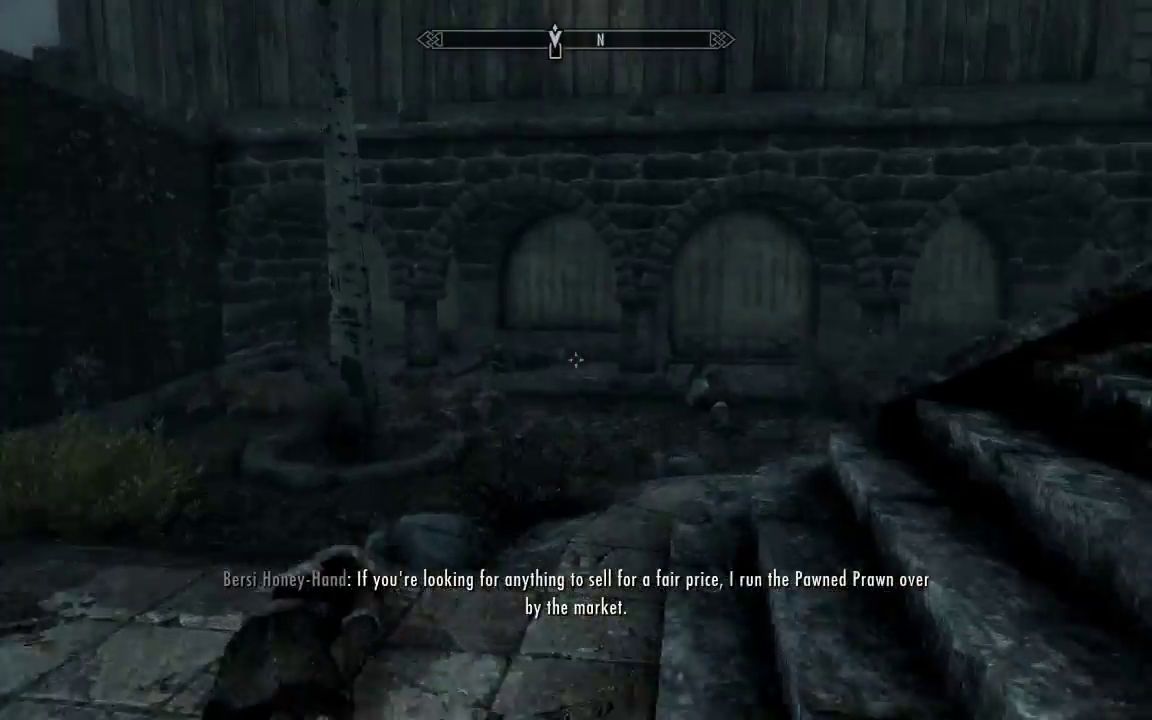
key("w")
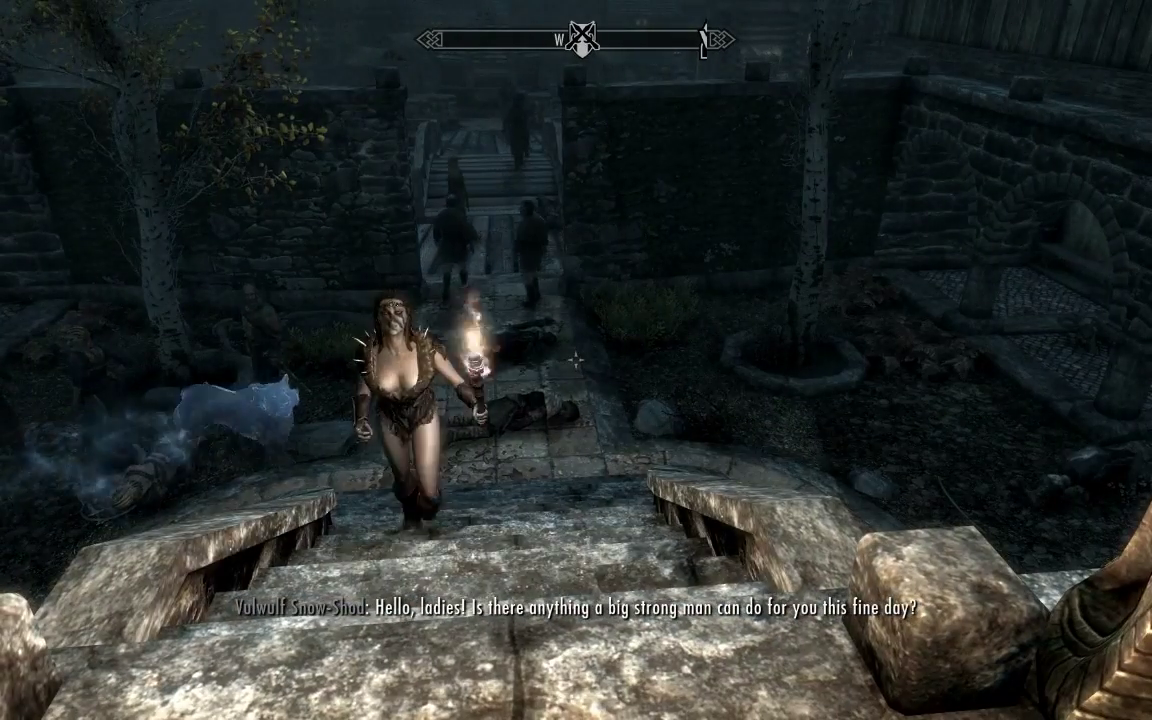
key("w")
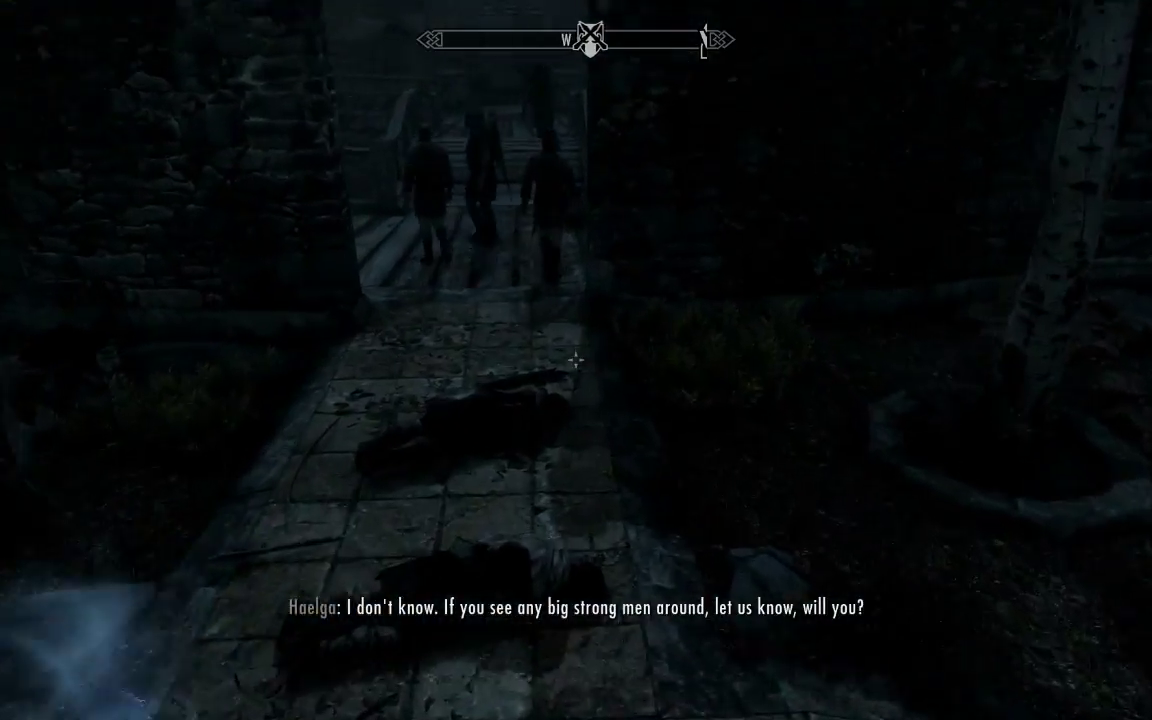
key("w")
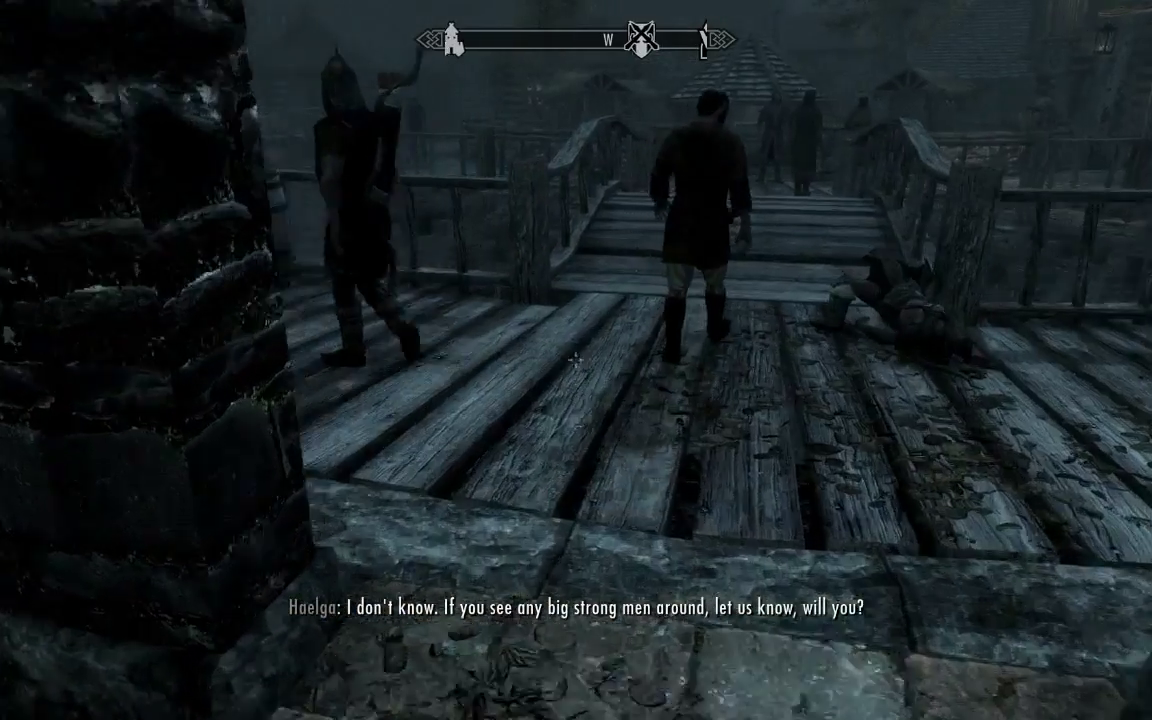